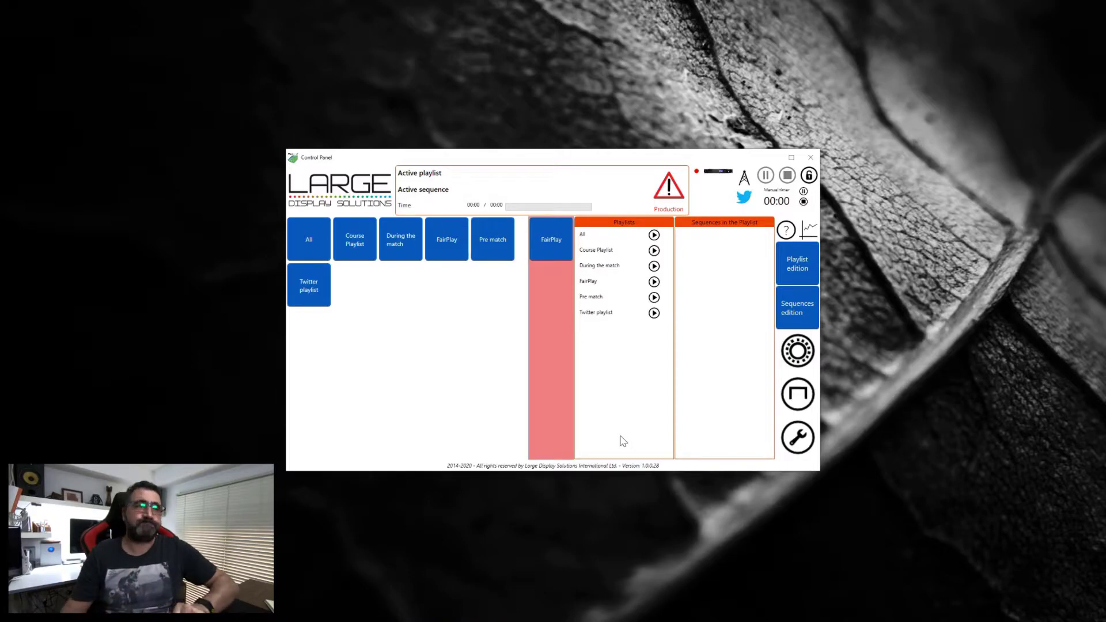
Step: Select the Twitter playlist to list its sequences, then bring up the Sequences edition window
{"action": "left_click_drag", "start_coordinate": [661, 161], "coordinate": [633, 142]}
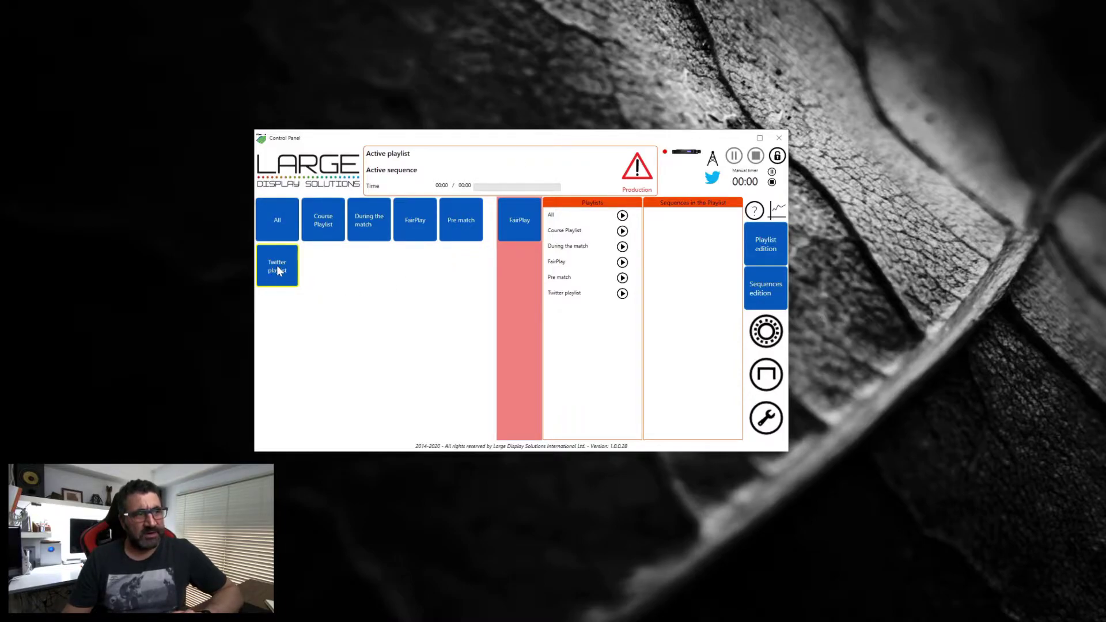
{"action": "left_click", "coordinate": [562, 295]}
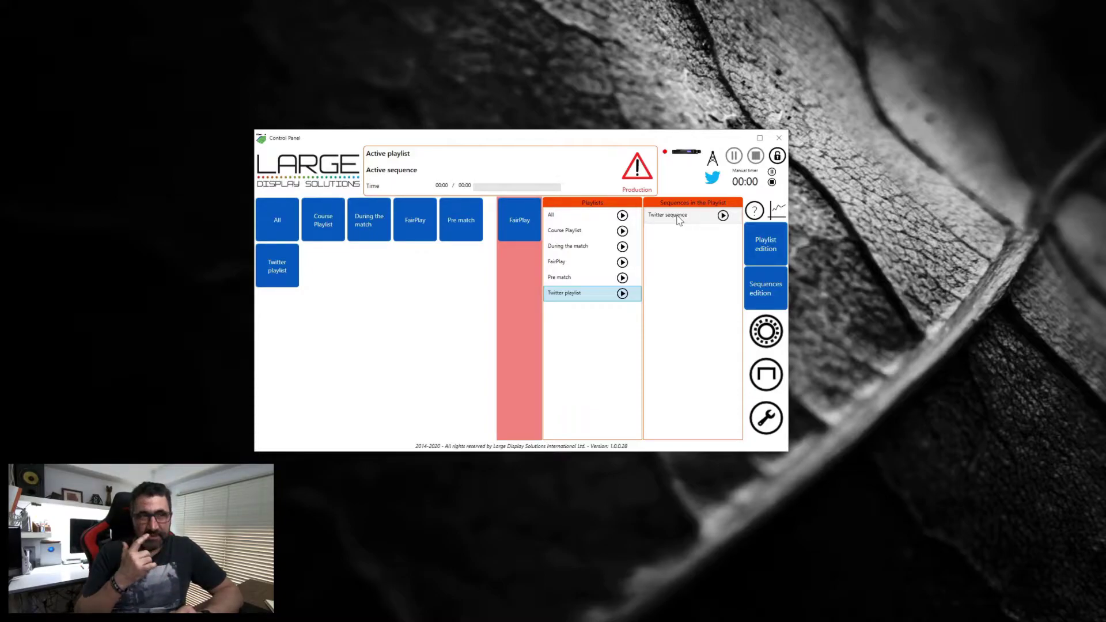
{"action": "left_click", "coordinate": [769, 299]}
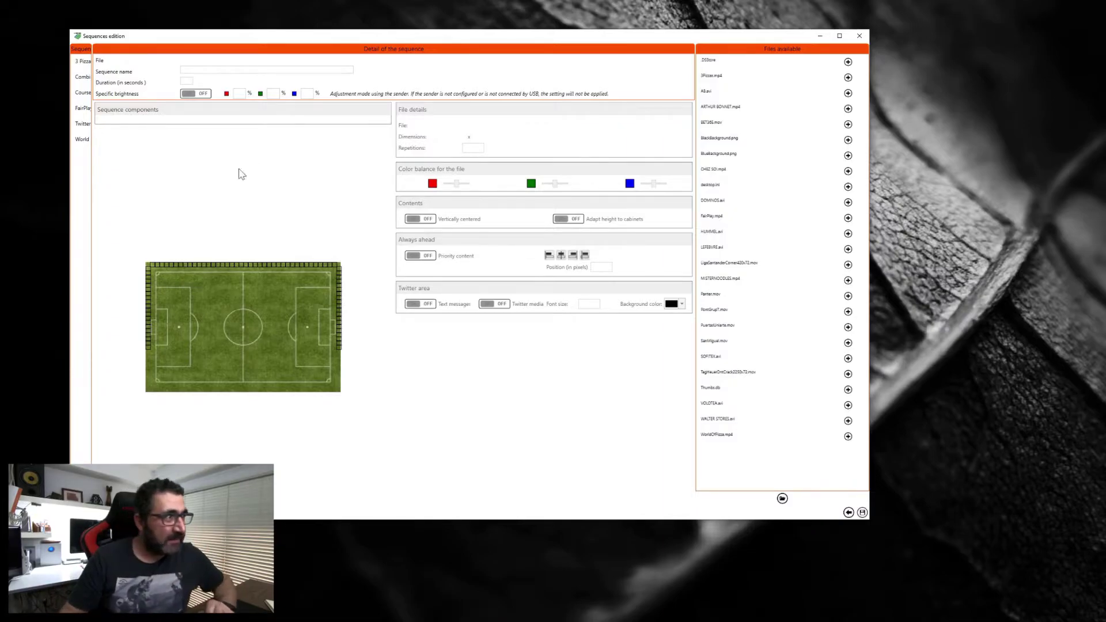
Step: Load the Twitter sequence, compare its BlueBackground and BlackBackground components, and check BlackBackground.png's file details
{"action": "left_click", "coordinate": [93, 127]}
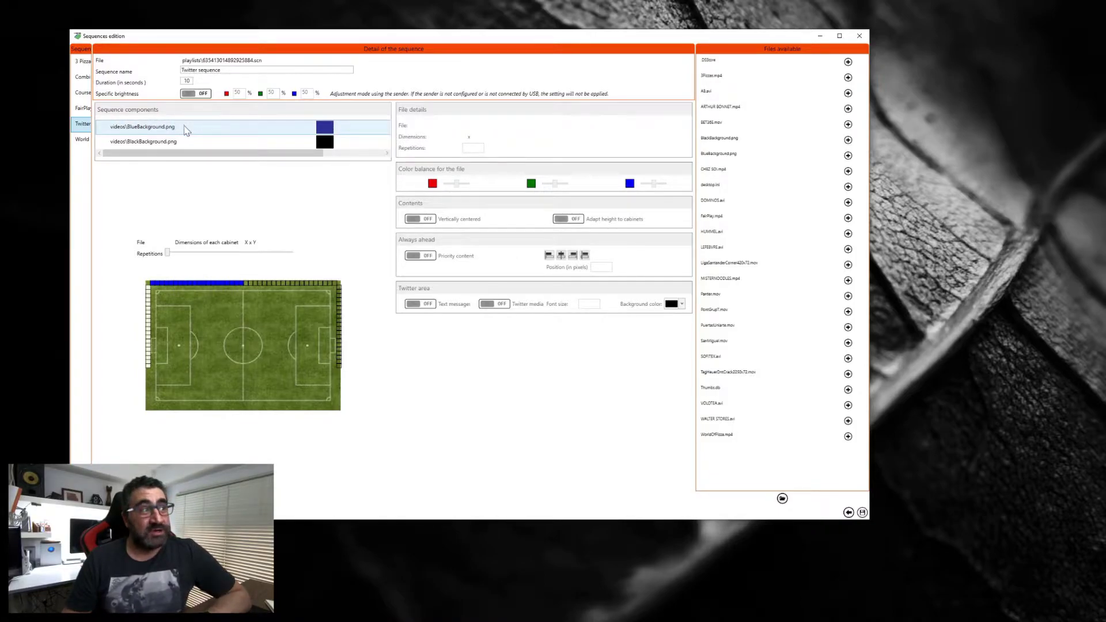
{"action": "left_click", "coordinate": [171, 129]}
{"action": "left_click", "coordinate": [175, 143]}
{"action": "left_click", "coordinate": [184, 131]}
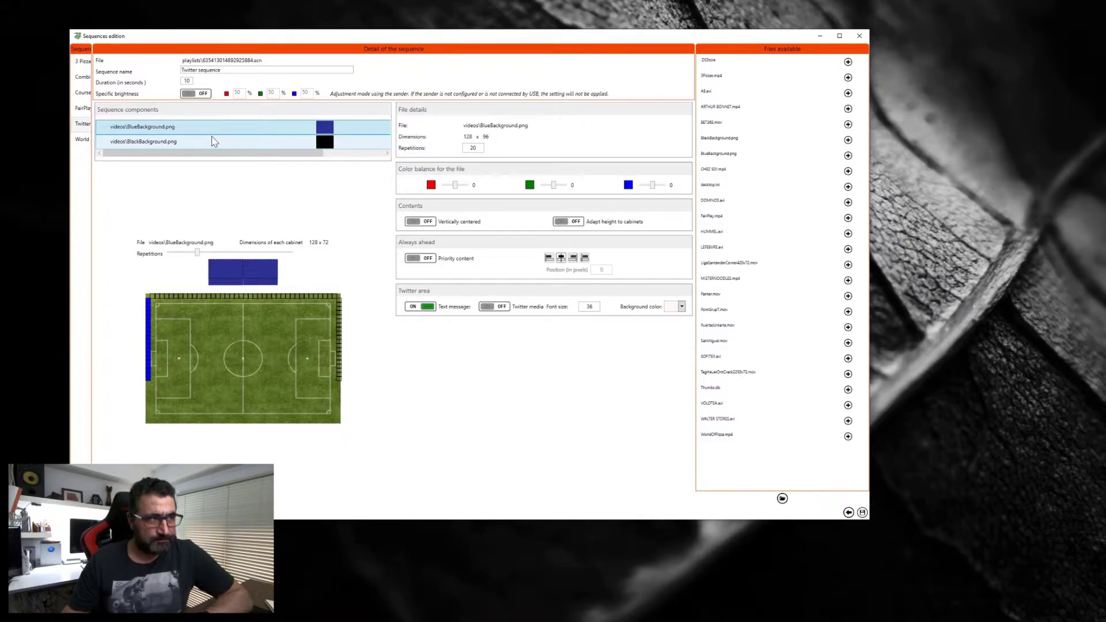
{"action": "left_click", "coordinate": [185, 142]}
{"action": "left_click", "coordinate": [195, 128]}
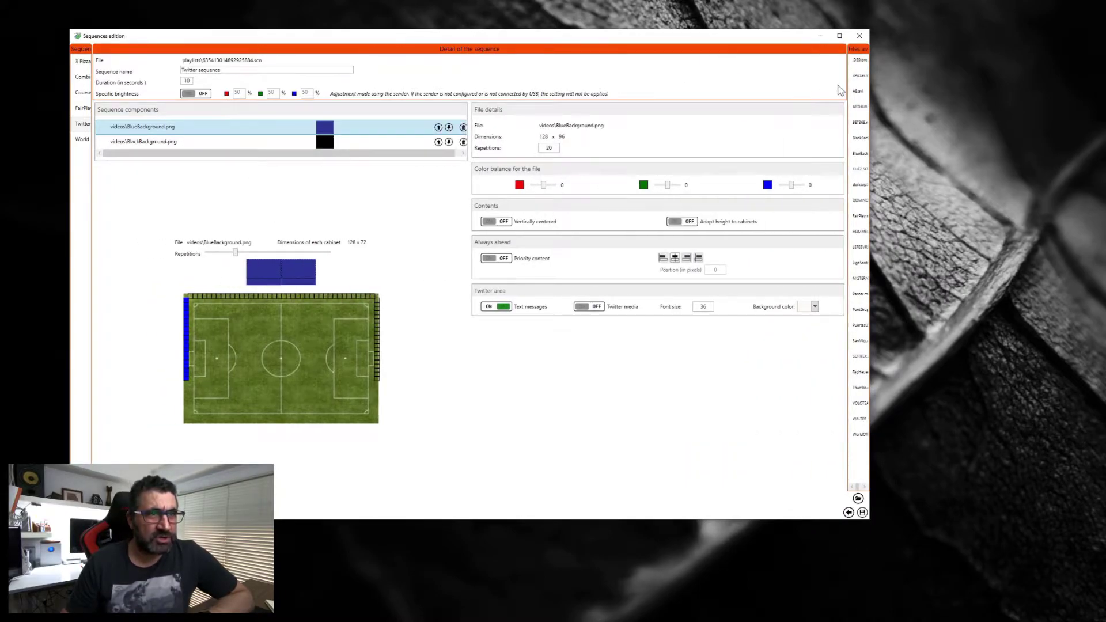
{"action": "mouse_move", "coordinate": [848, 107]}
{"action": "left_click", "coordinate": [800, 138]}
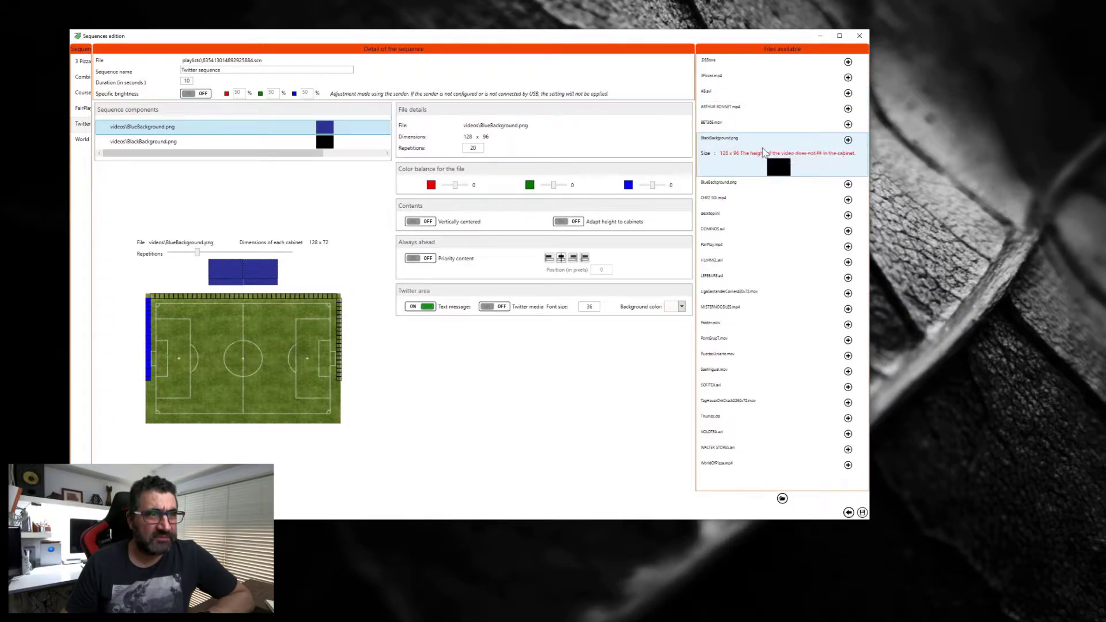
Step: Review BlackBackground.png's Twitter media at font size 24, then return to BlueBackground.png
{"action": "mouse_move", "coordinate": [741, 168]}
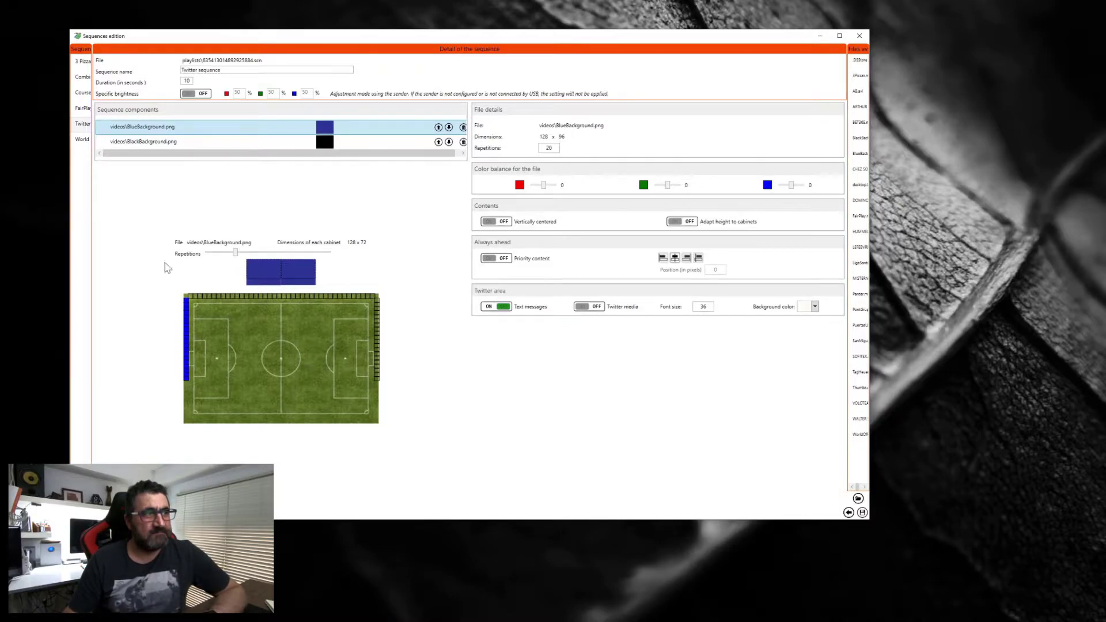
{"action": "left_click", "coordinate": [183, 144]}
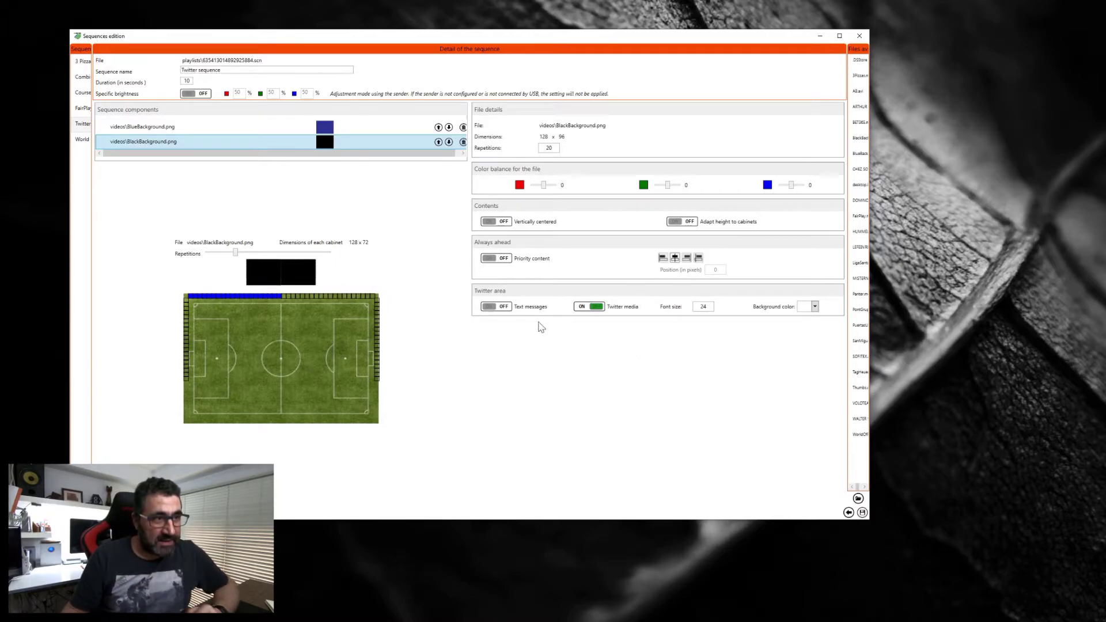
{"action": "left_click", "coordinate": [254, 126]}
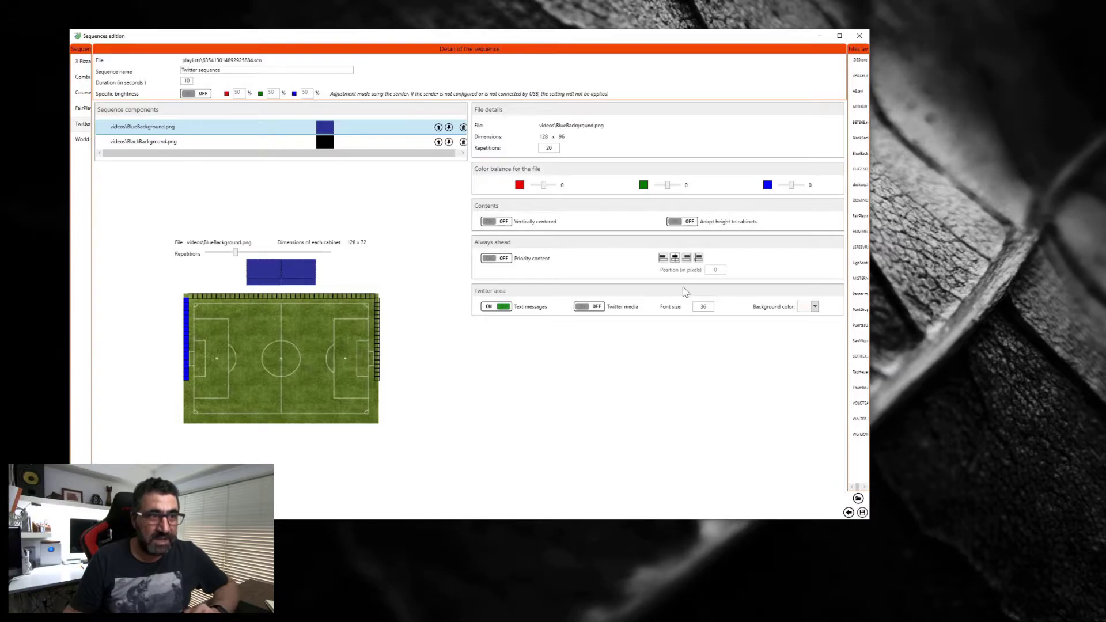
Step: Close the Sequences edition window, saving the Twitter sequence changes with Sí
{"action": "left_click", "coordinate": [863, 47]}
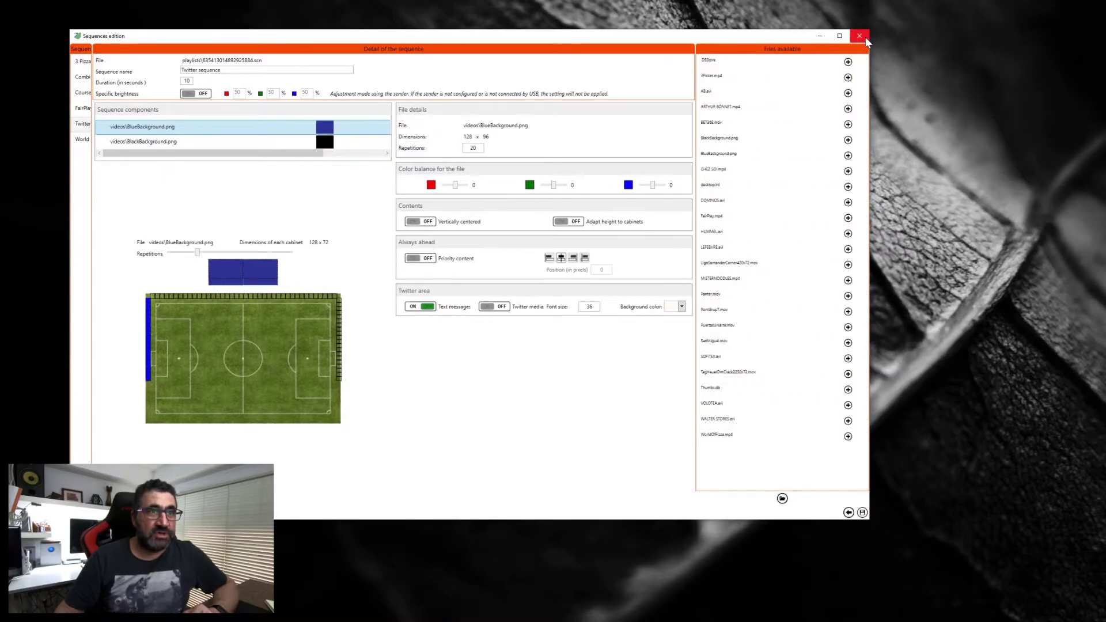
{"action": "left_click", "coordinate": [864, 38]}
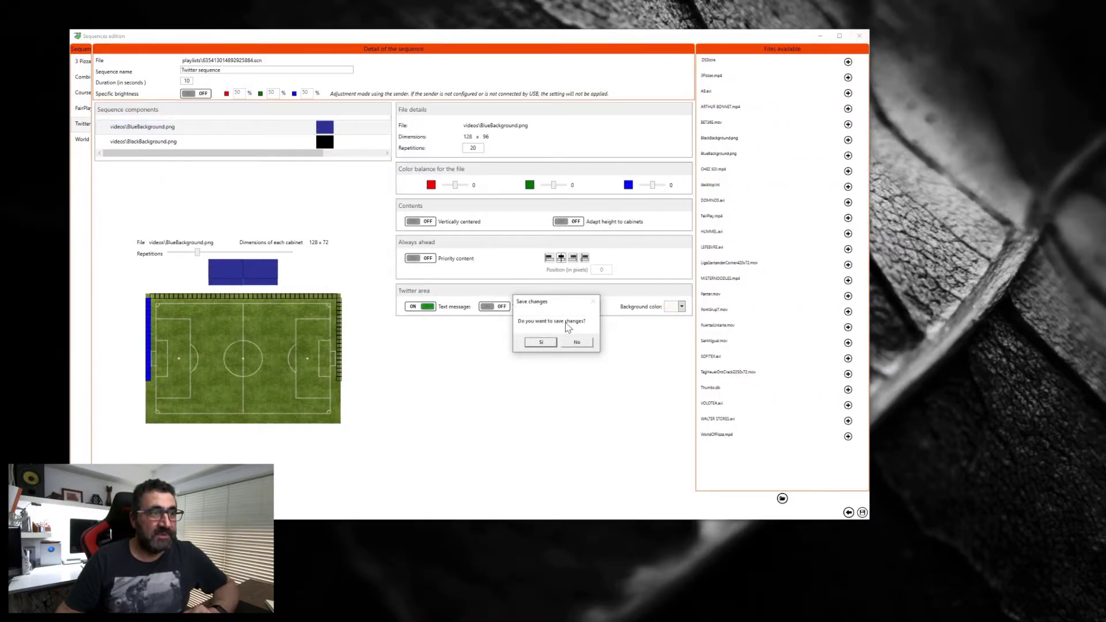
{"action": "left_click", "coordinate": [544, 342]}
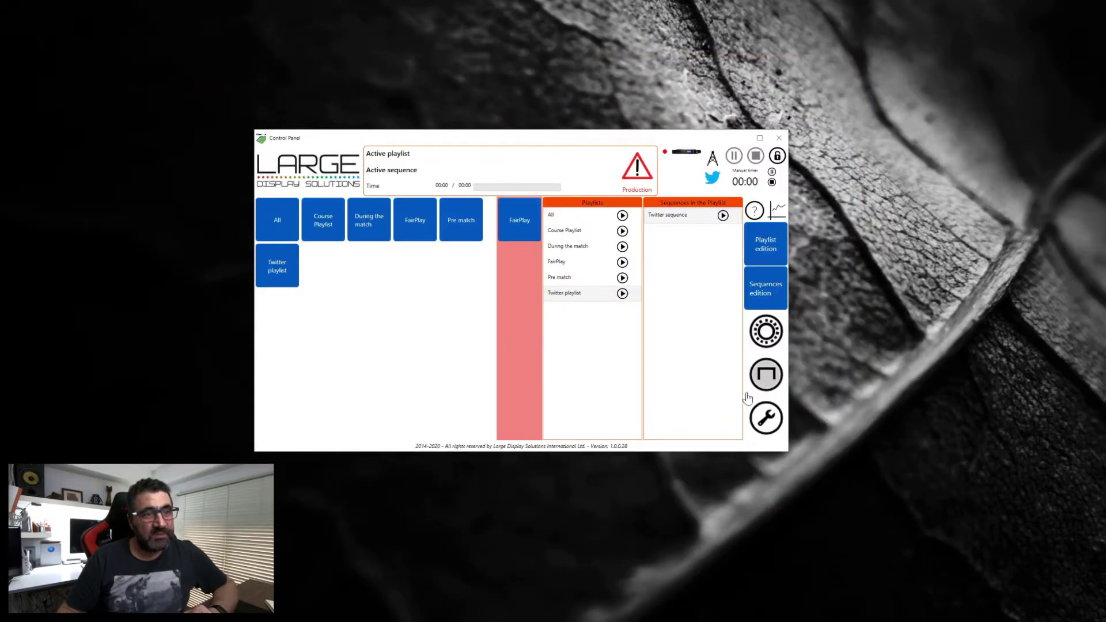
Step: Check and close the system configuration, then display the perimeter system definition settings
{"action": "left_click", "coordinate": [763, 425]}
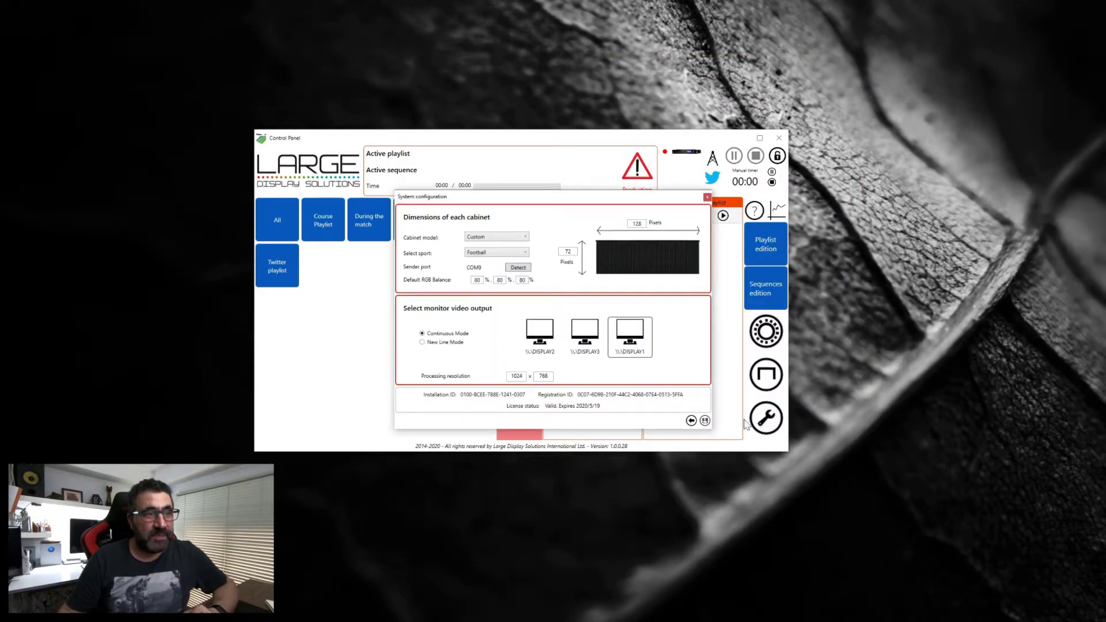
{"action": "left_click", "coordinate": [707, 199]}
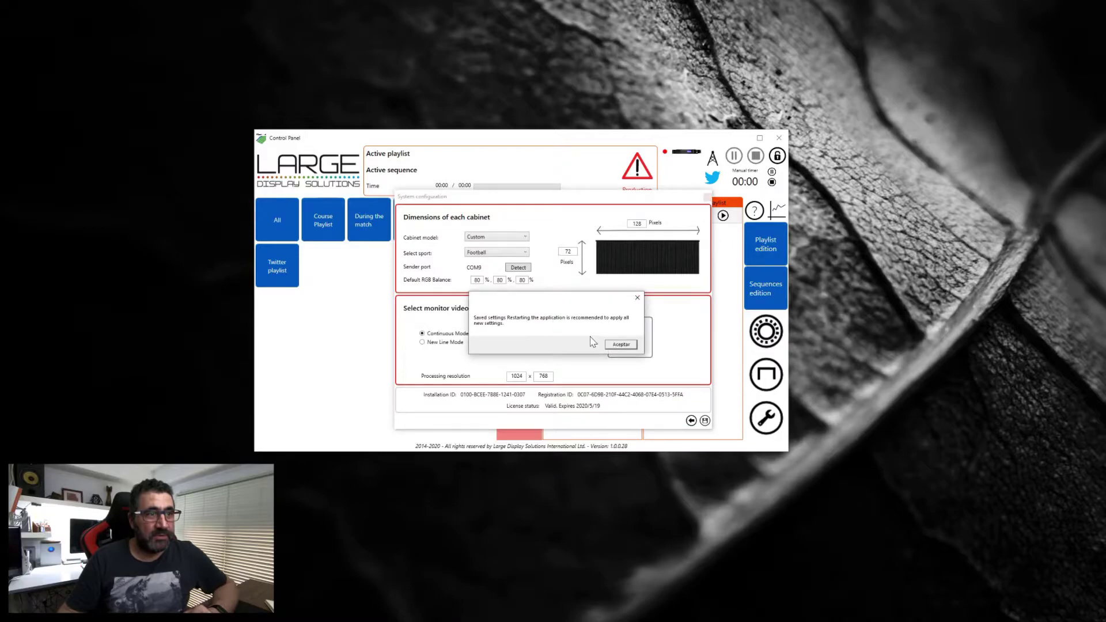
{"action": "left_click", "coordinate": [613, 347]}
{"action": "left_click", "coordinate": [764, 375]}
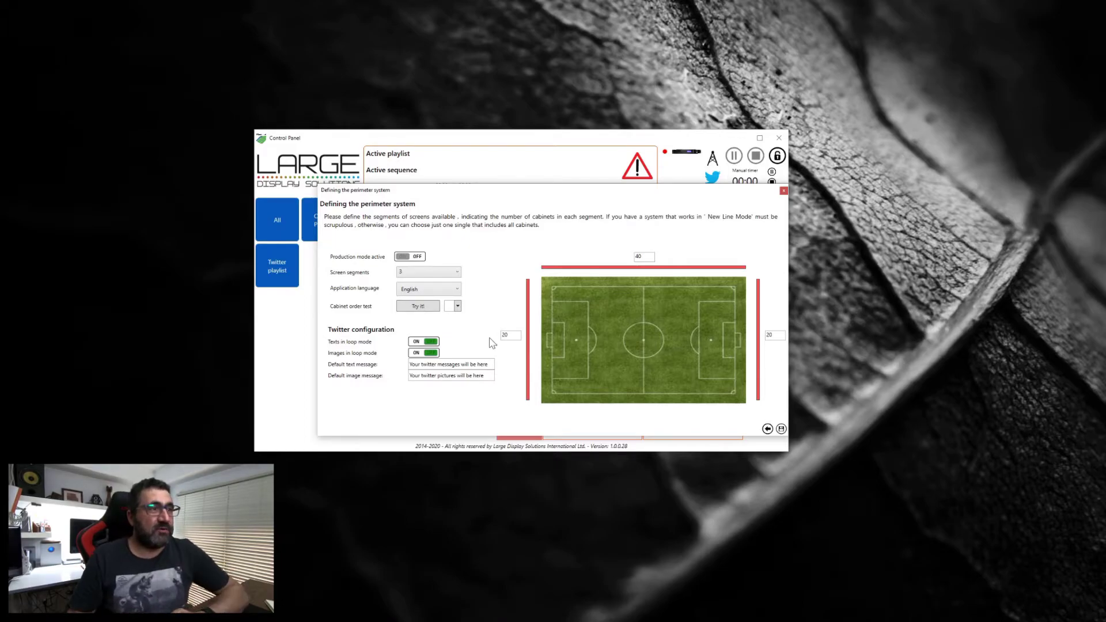
Step: Save the perimeter settings with Twitter texts and images looping, and accept the confirmation
{"action": "left_click_drag", "start_coordinate": [428, 195], "coordinate": [405, 182]}
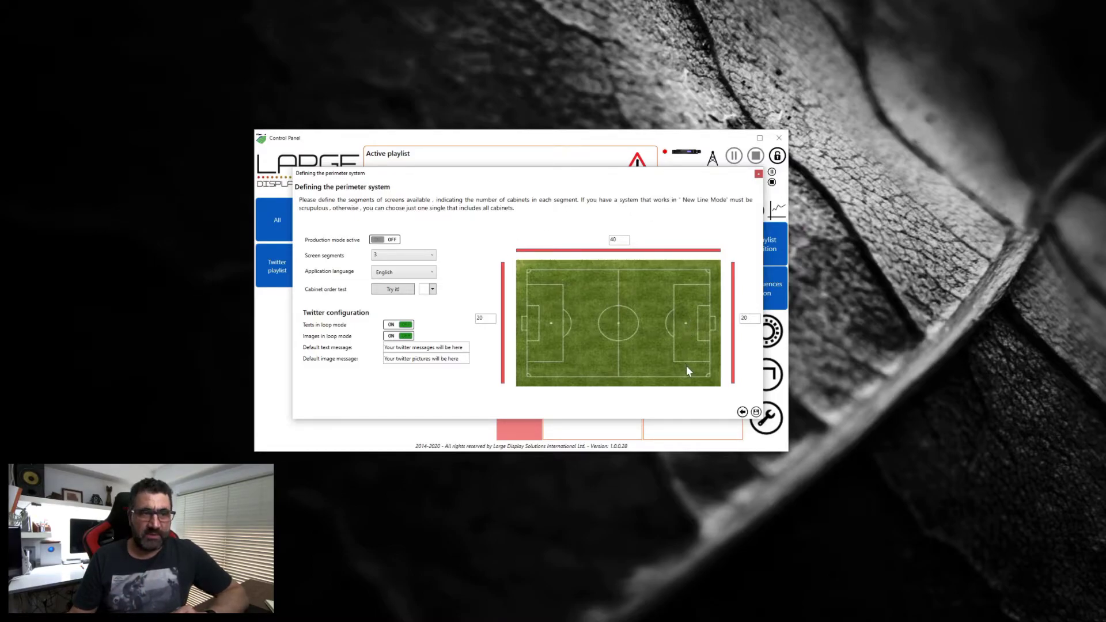
{"action": "left_click", "coordinate": [756, 412]}
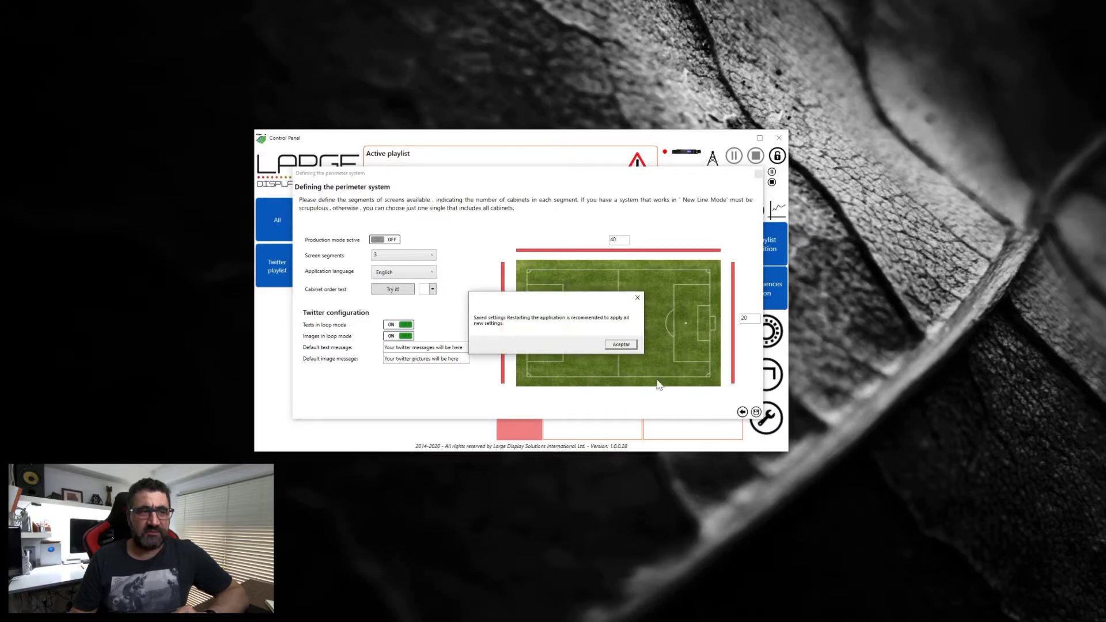
{"action": "left_click", "coordinate": [629, 347]}
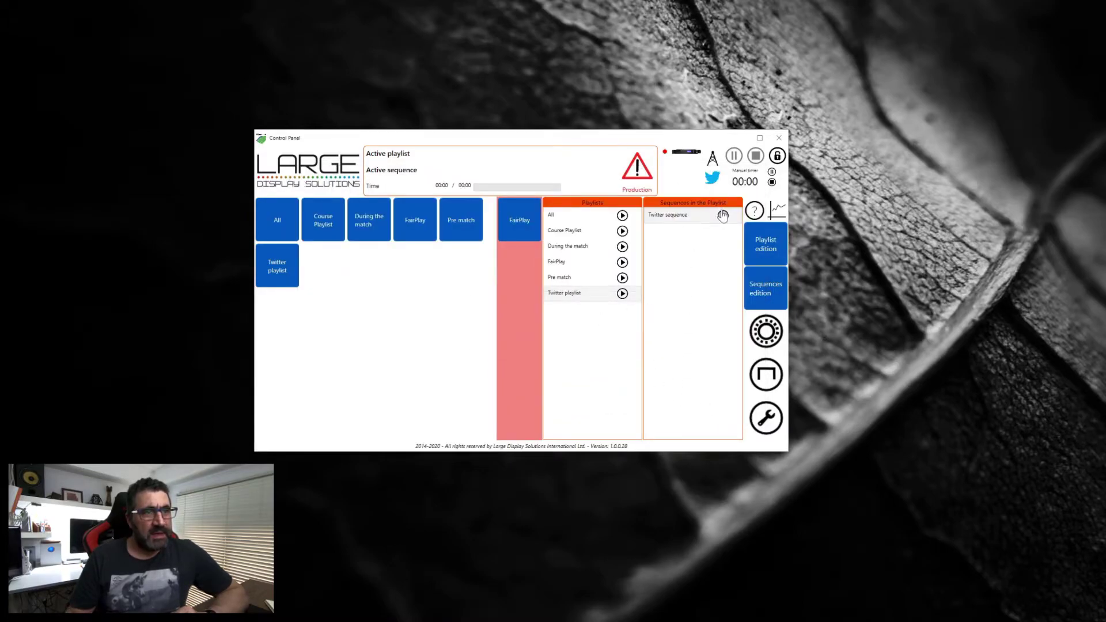
Step: Reposition the Control Panel and launch Twitter account authorization from the bird icon
{"action": "left_click_drag", "start_coordinate": [695, 142], "coordinate": [659, 134]}
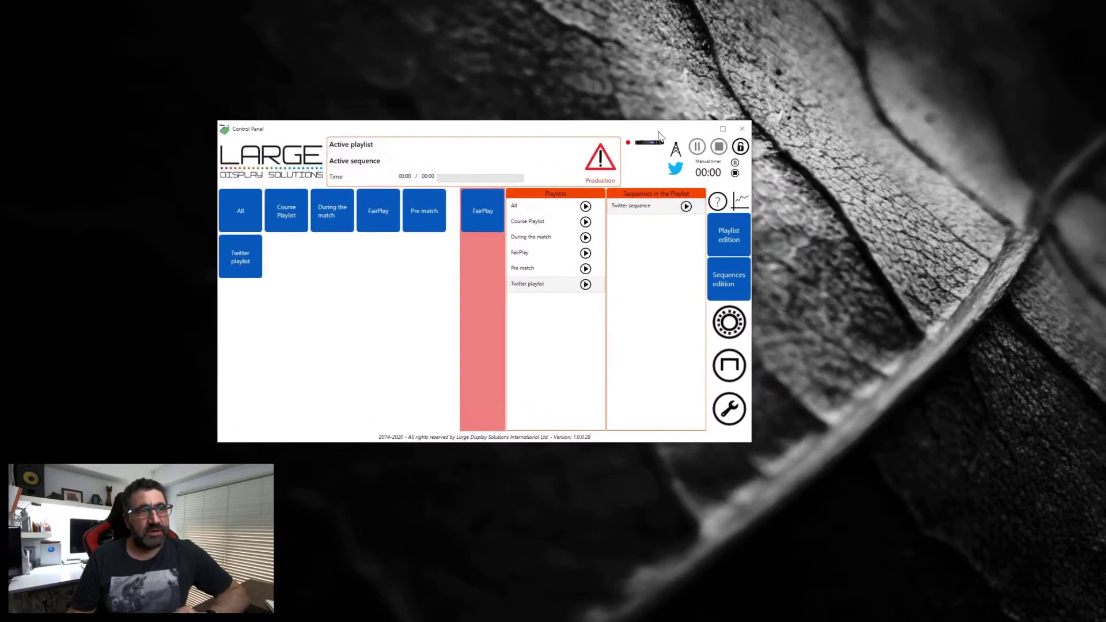
{"action": "left_click", "coordinate": [676, 169]}
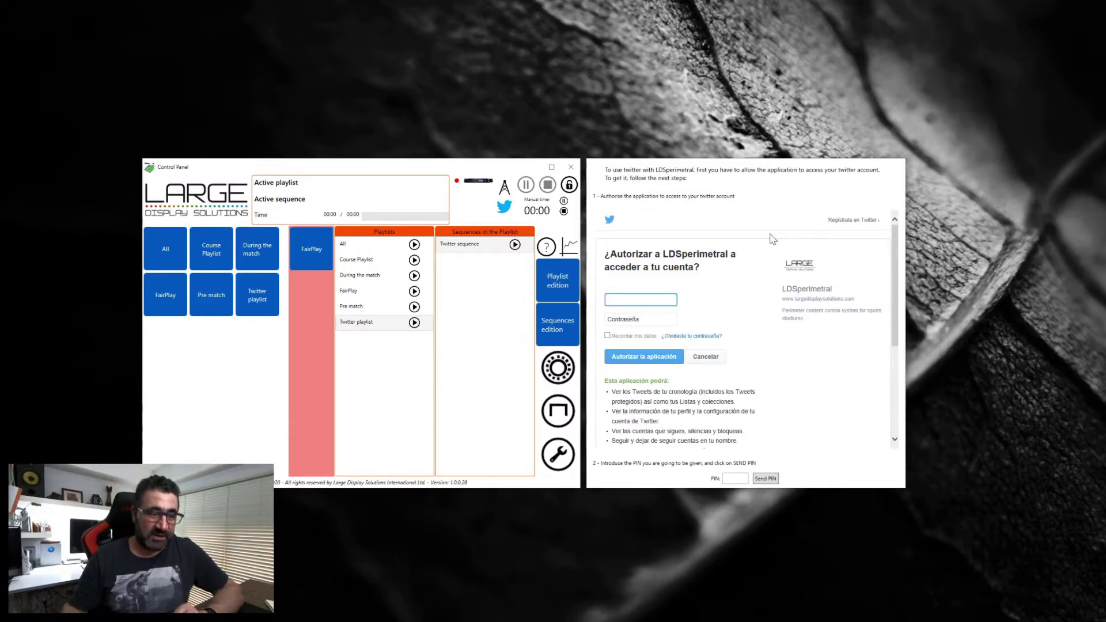
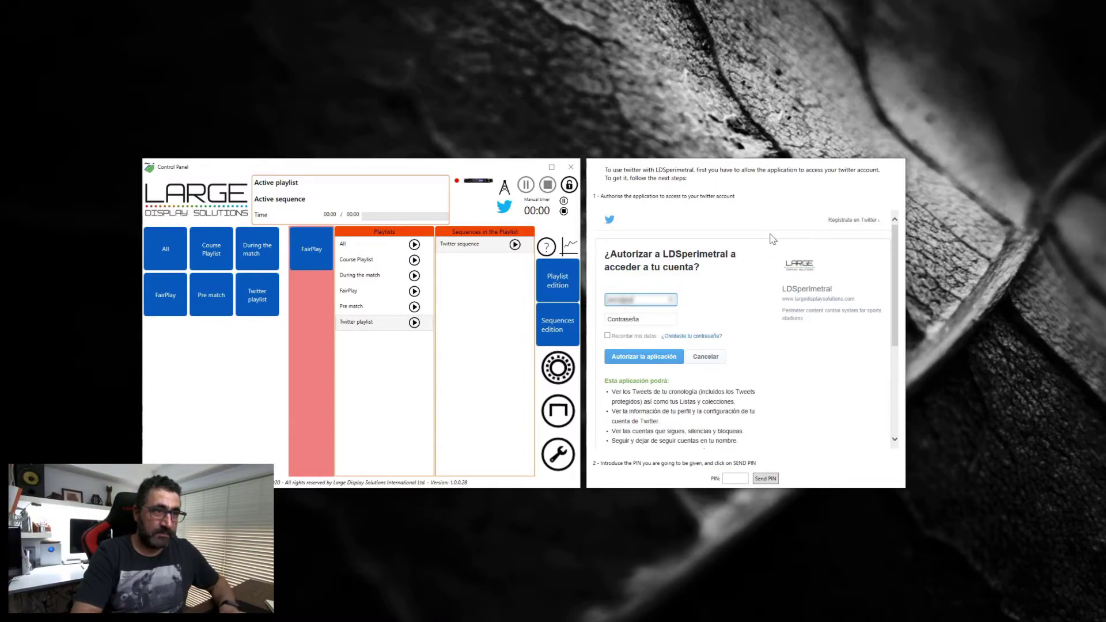
Step: Sign in with the Twitter account's e-mail and password and authorize the LDSperimetral app
{"action": "key", "text": "Tab"}
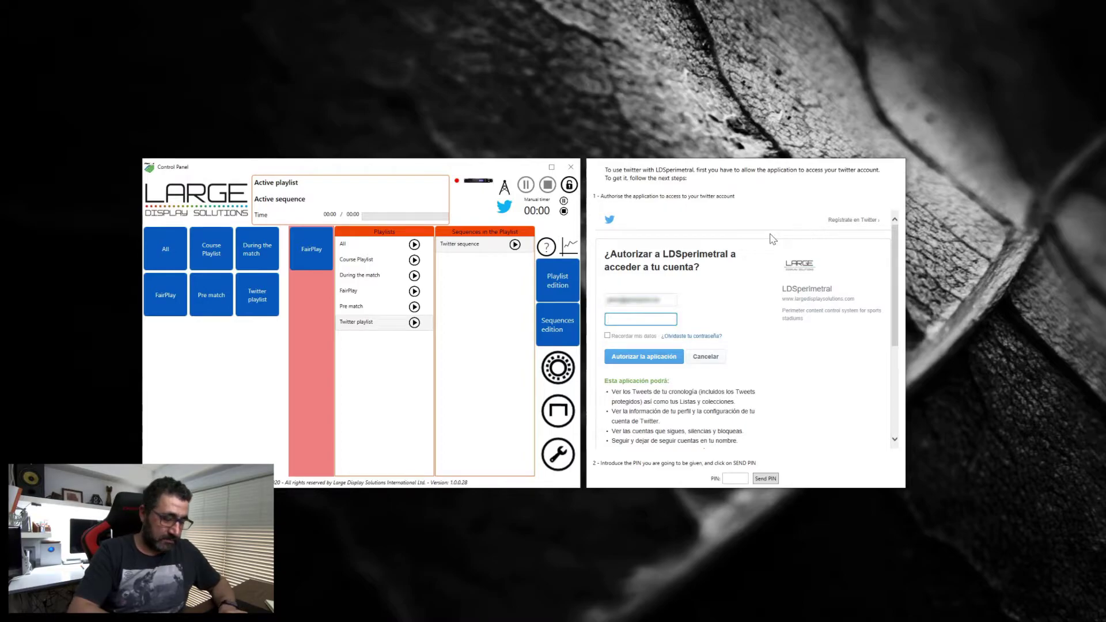
{"action": "type", "text": "••••"}
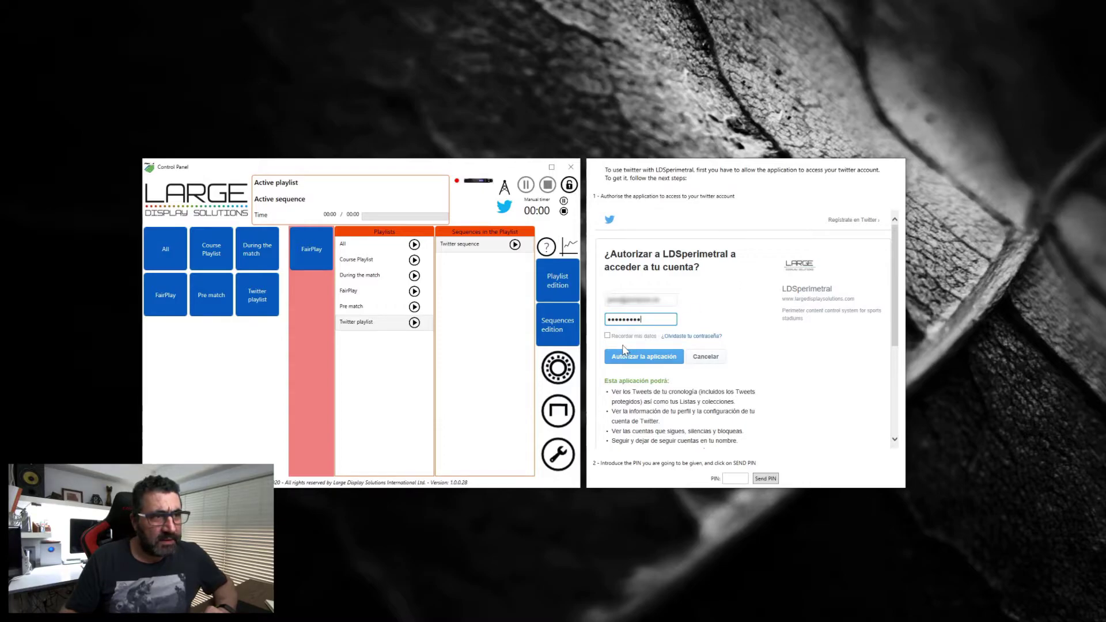
{"action": "left_click", "coordinate": [656, 358]}
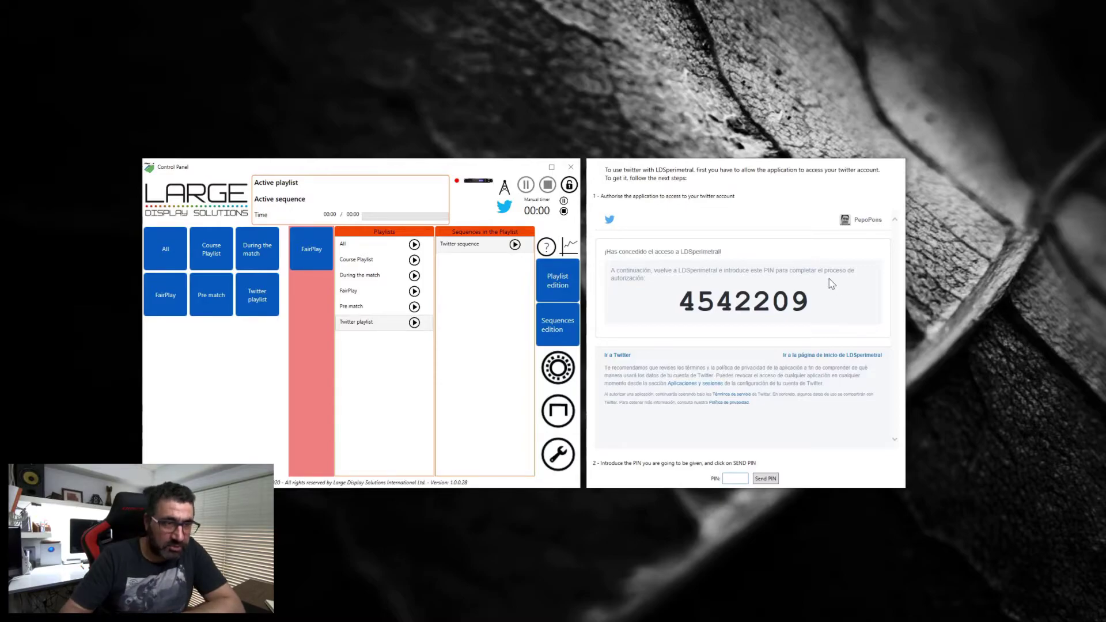
Step: Enter the displayed authorization PIN and send it to finish connecting Twitter
{"action": "type", "text": "542209"}
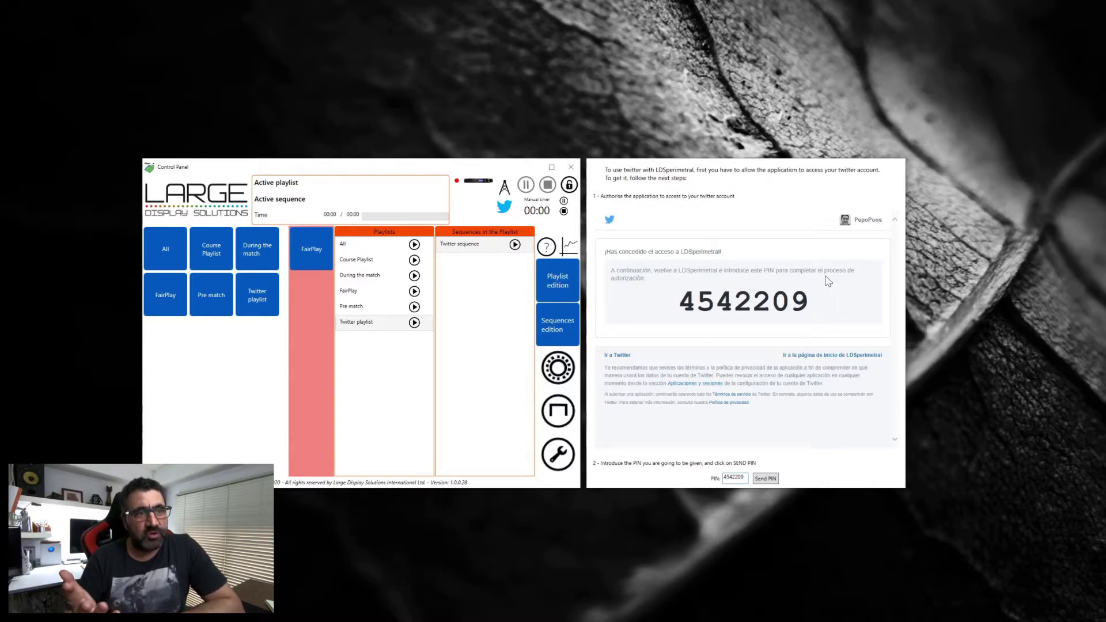
{"action": "left_click", "coordinate": [765, 479]}
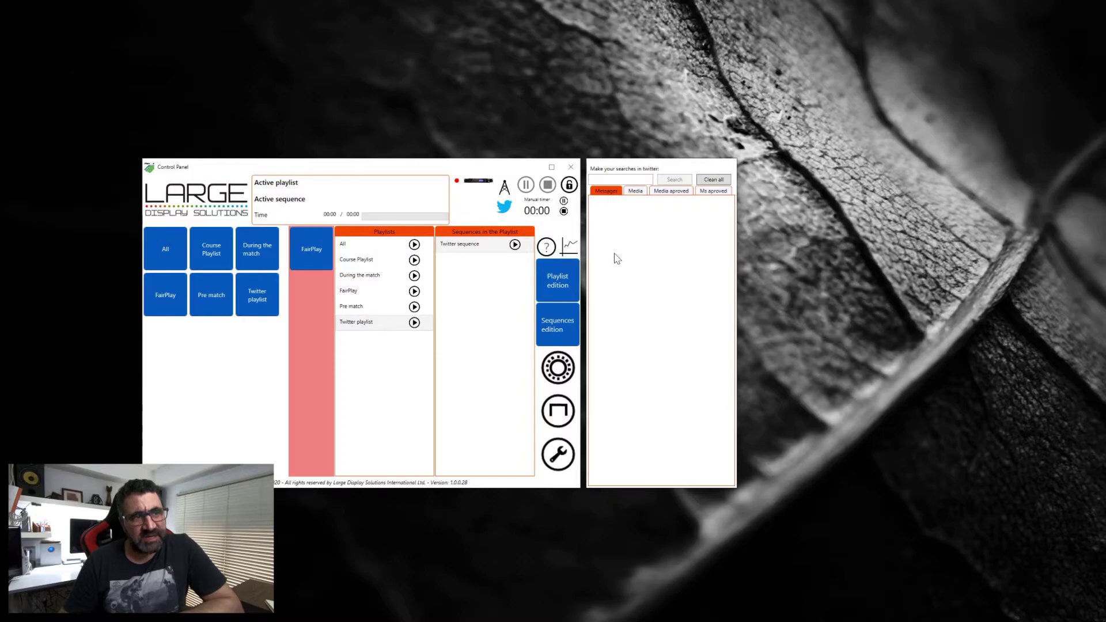
{"action": "left_click", "coordinate": [637, 192]}
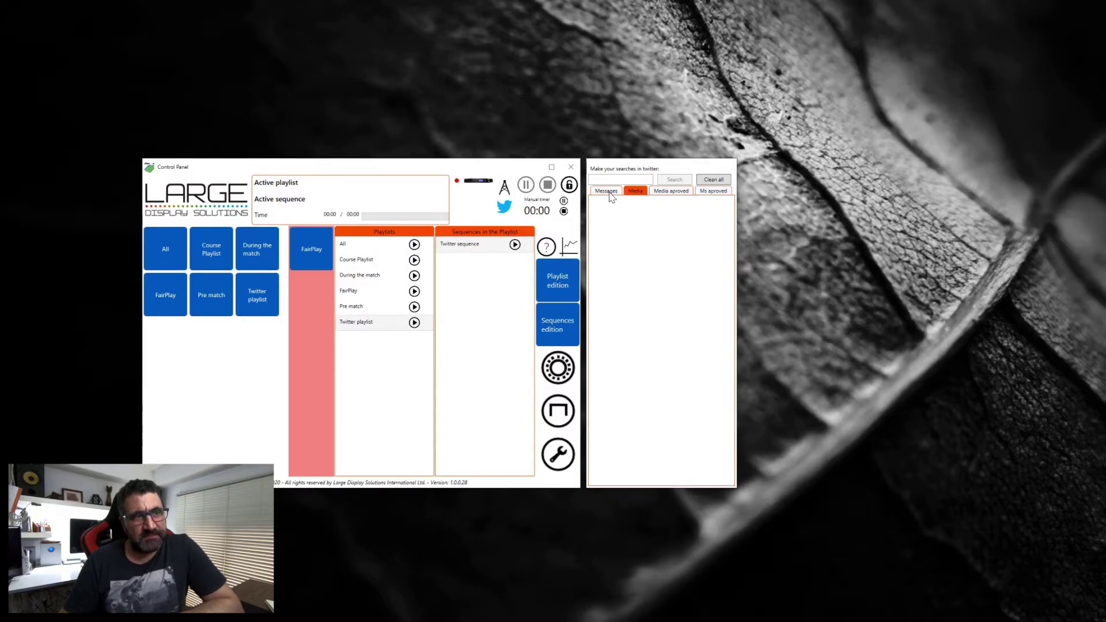
{"action": "left_click", "coordinate": [612, 193]}
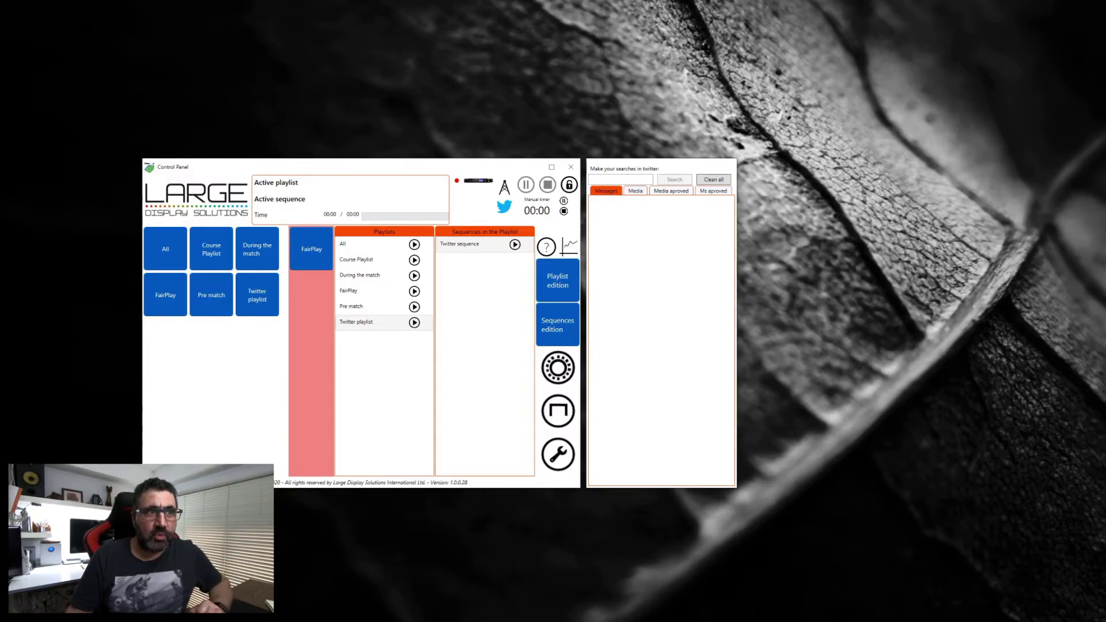
{"action": "left_click_drag", "start_coordinate": [486, 177], "coordinate": [528, 176]}
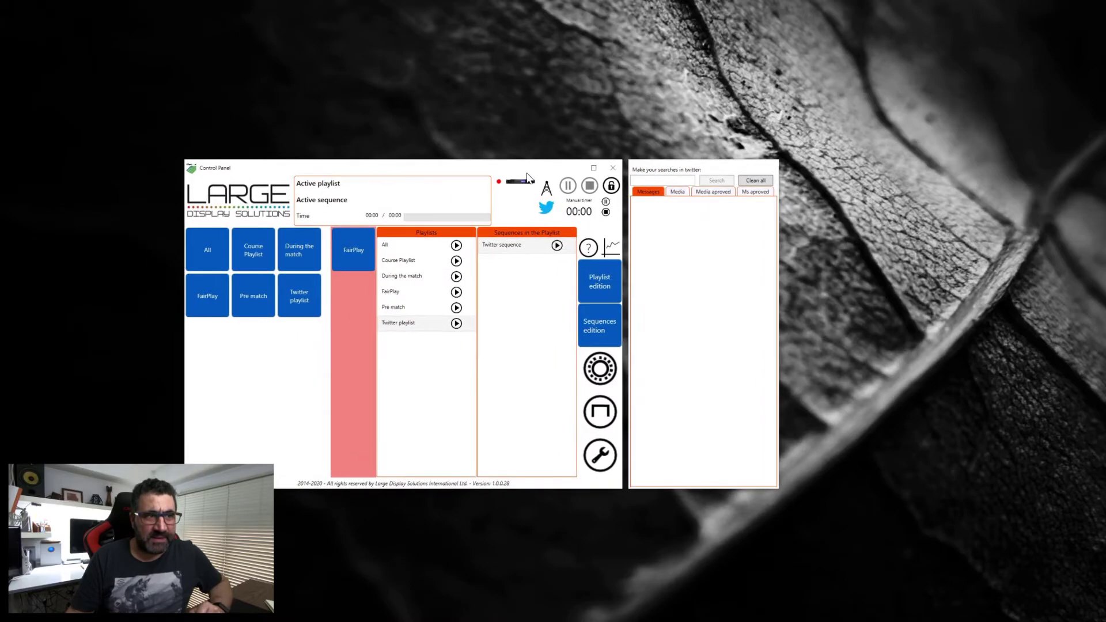
{"action": "left_click", "coordinate": [557, 246]}
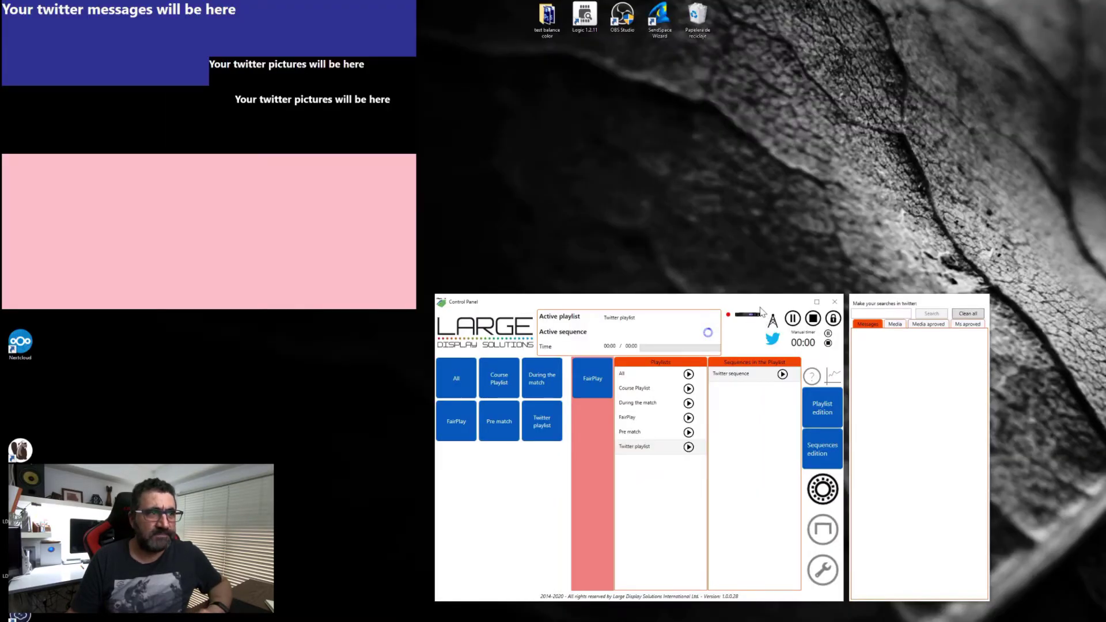
Step: Nudge the Control Panel and Twitter panels slightly down and left
{"action": "left_click_drag", "start_coordinate": [748, 303], "coordinate": [744, 307]}
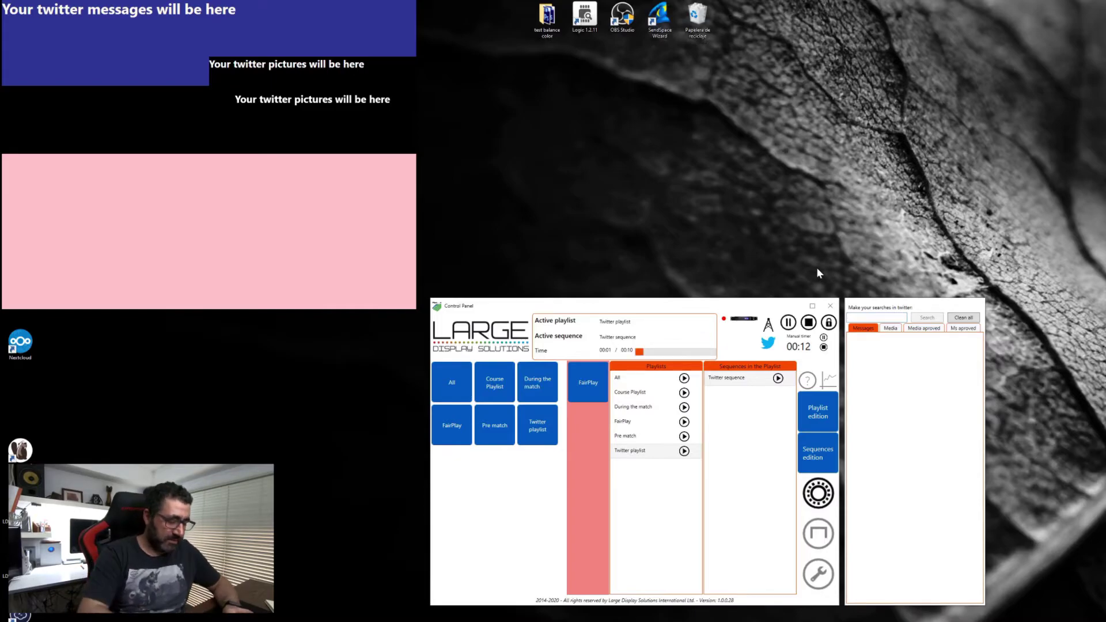
Step: Search Twitter for 'football' and approve the University of Tennessee students tweet
{"action": "type", "text": "foot"}
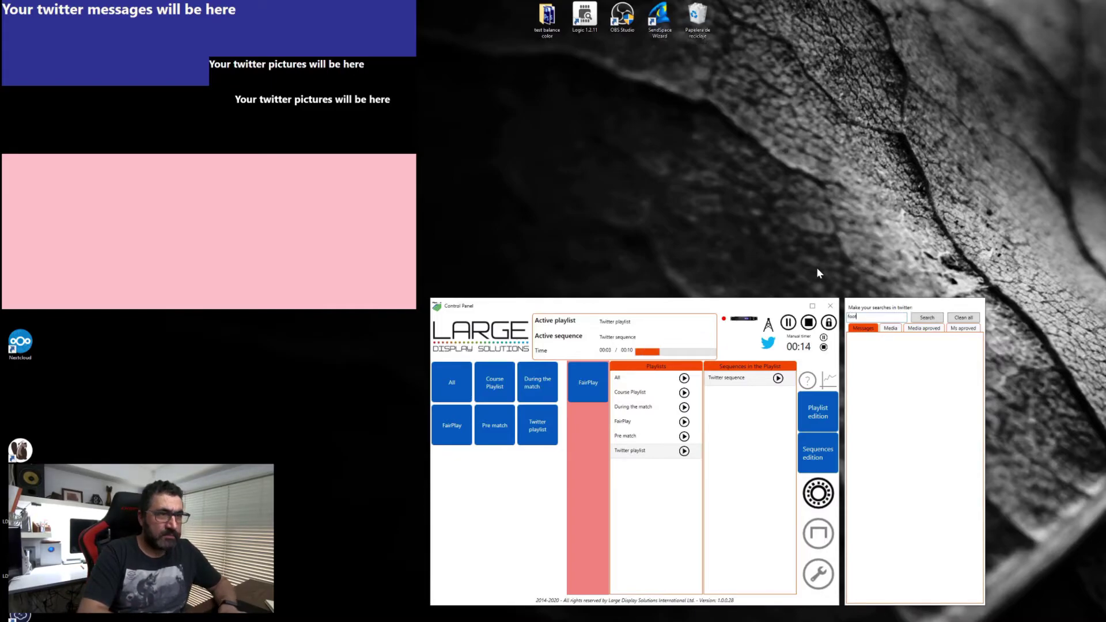
{"action": "type", "text": "ball"}
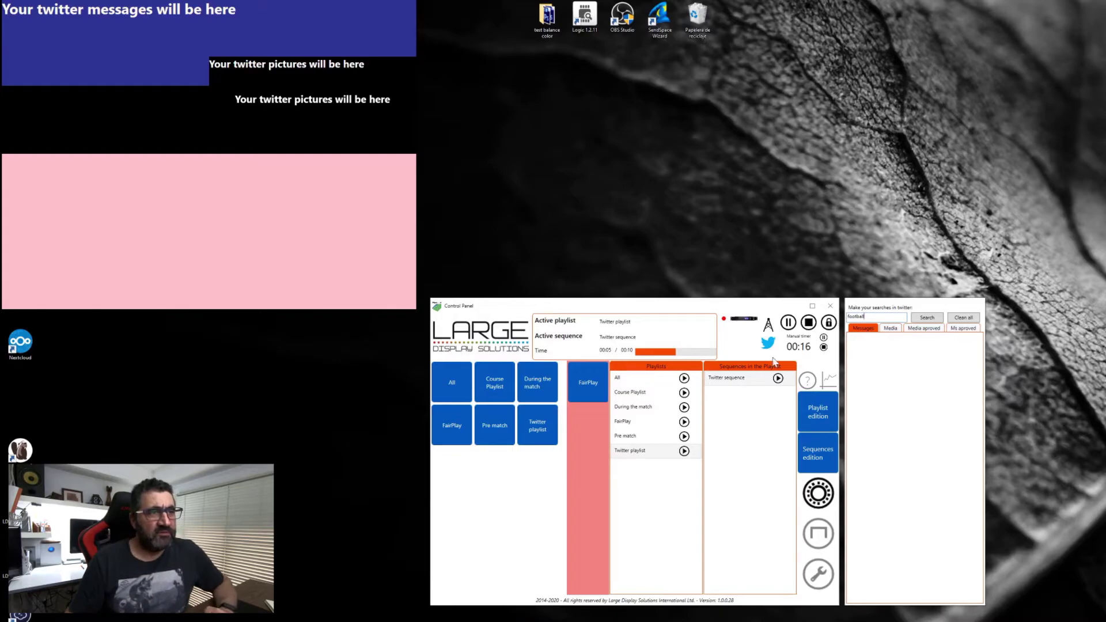
{"action": "left_click", "coordinate": [928, 318]}
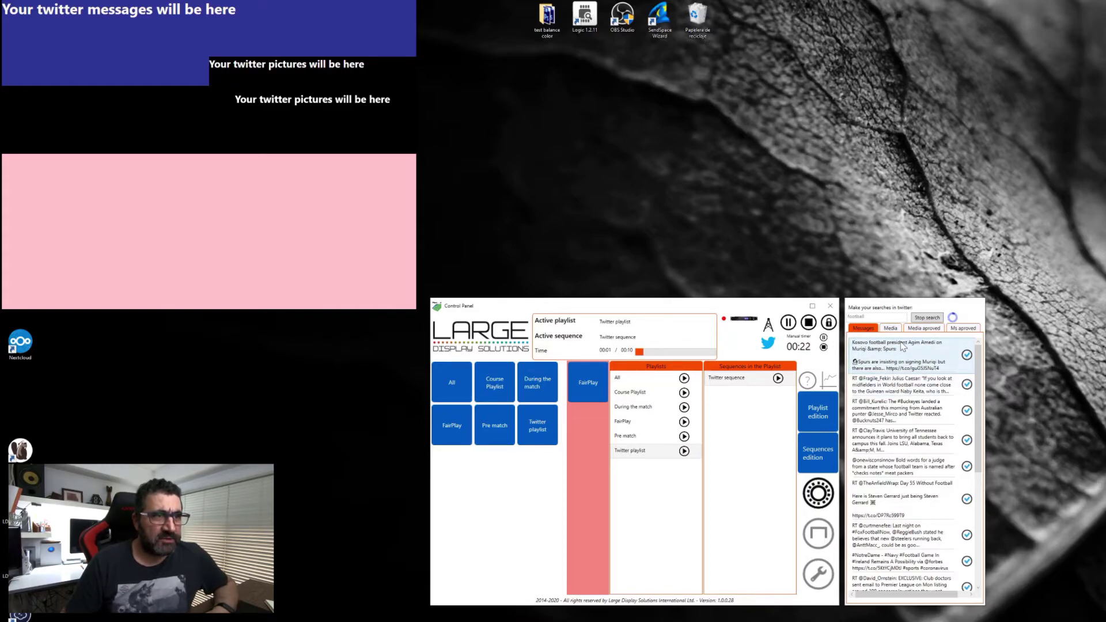
{"action": "scroll", "coordinate": [928, 478], "scroll_direction": "down", "scroll_amount": 2}
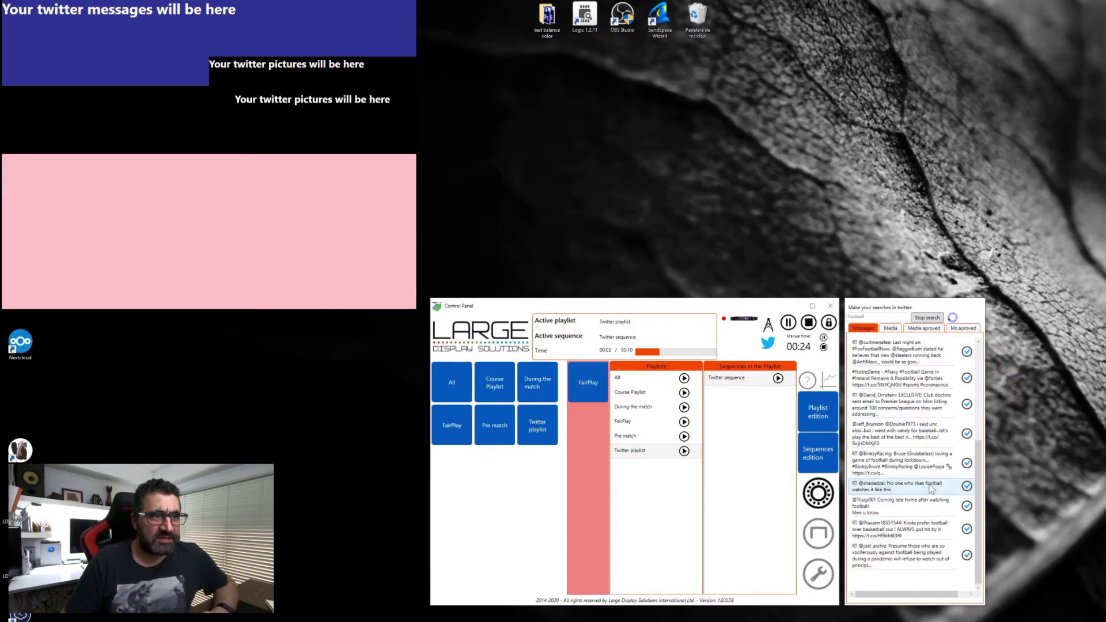
{"action": "scroll", "coordinate": [928, 487], "scroll_direction": "up", "scroll_amount": 2}
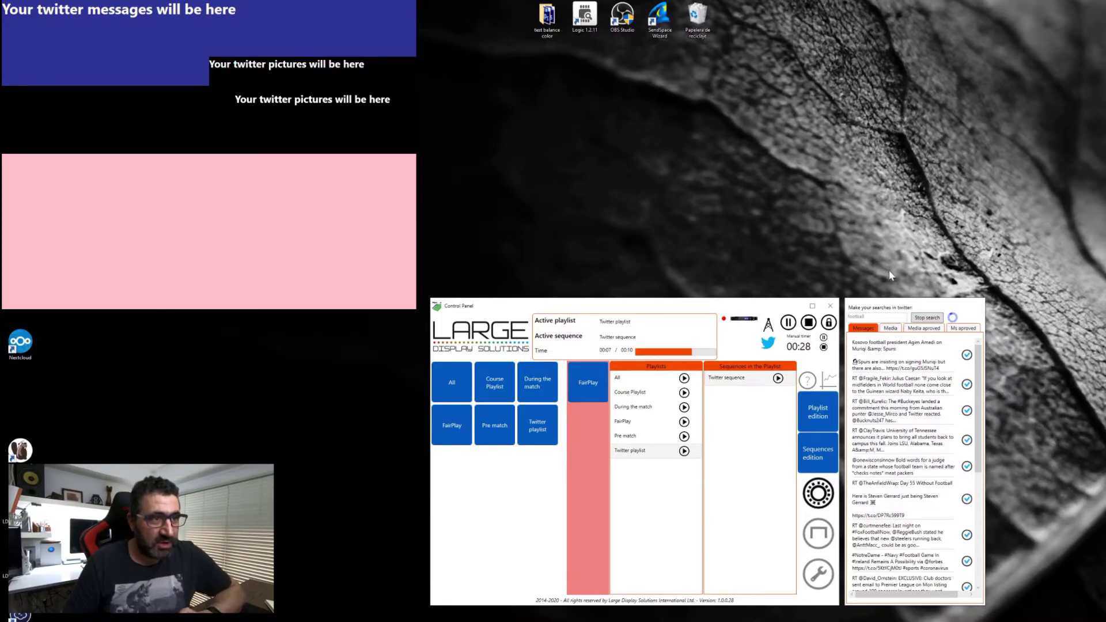
{"action": "left_click", "coordinate": [966, 439]}
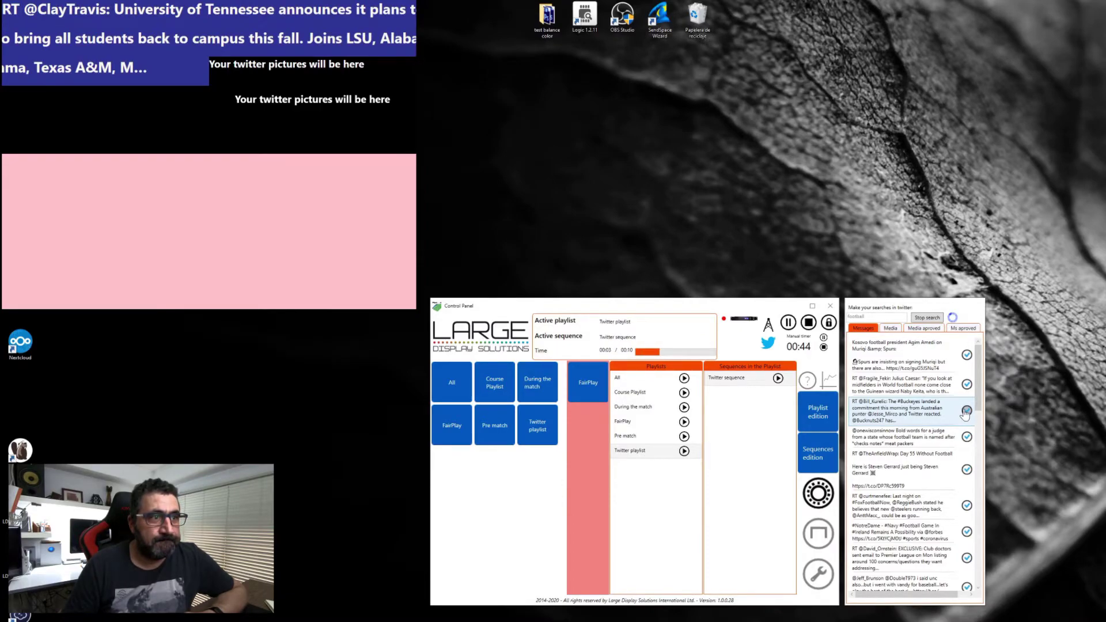
Step: Approve the Buckeyes commitment and club doctors tweets, restart the sequence, and review approved tweets
{"action": "left_click", "coordinate": [966, 410]}
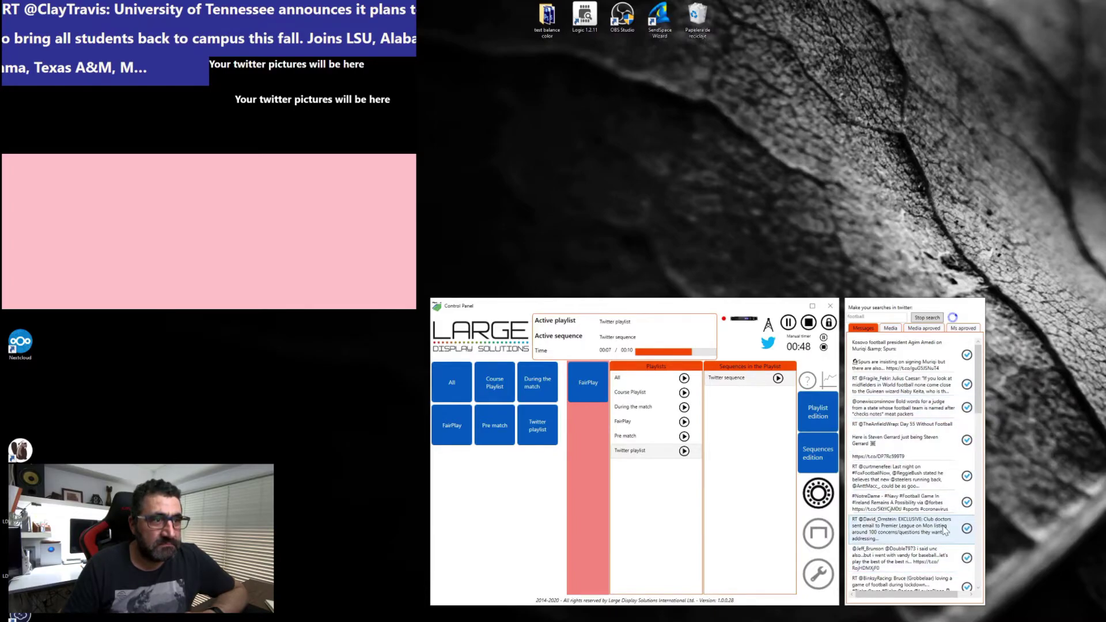
{"action": "left_click", "coordinate": [966, 528]}
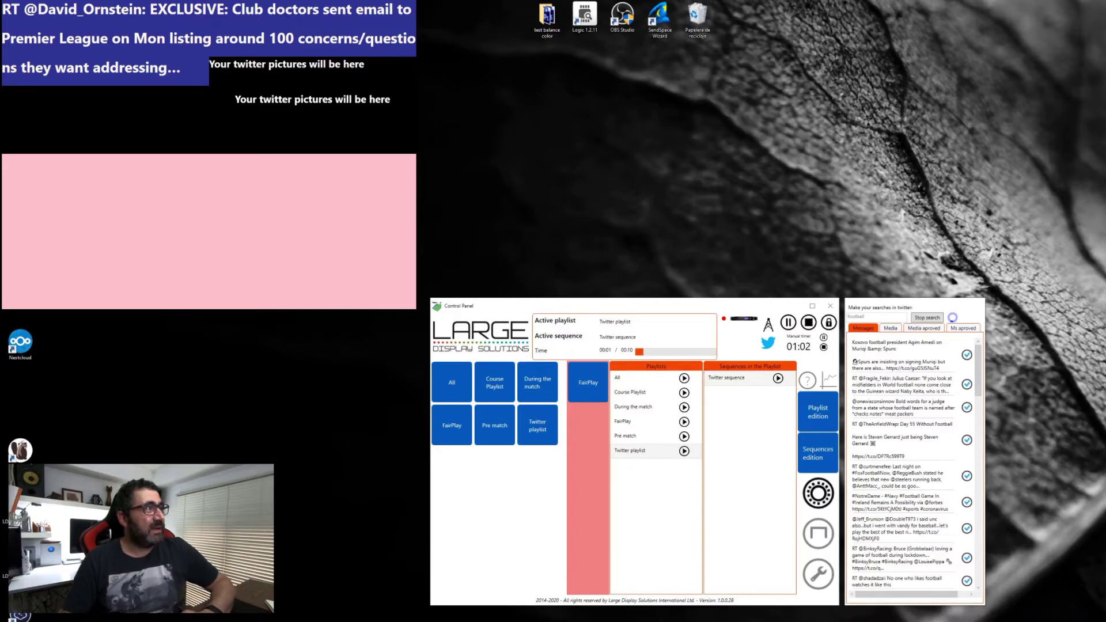
{"action": "left_click", "coordinate": [778, 378]}
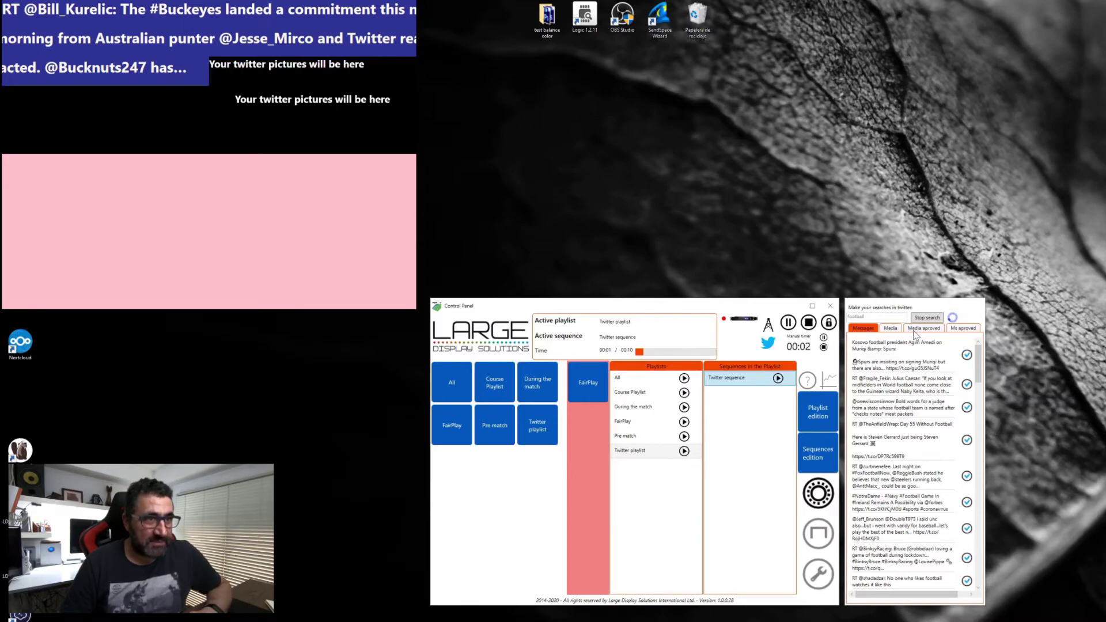
{"action": "left_click", "coordinate": [963, 329]}
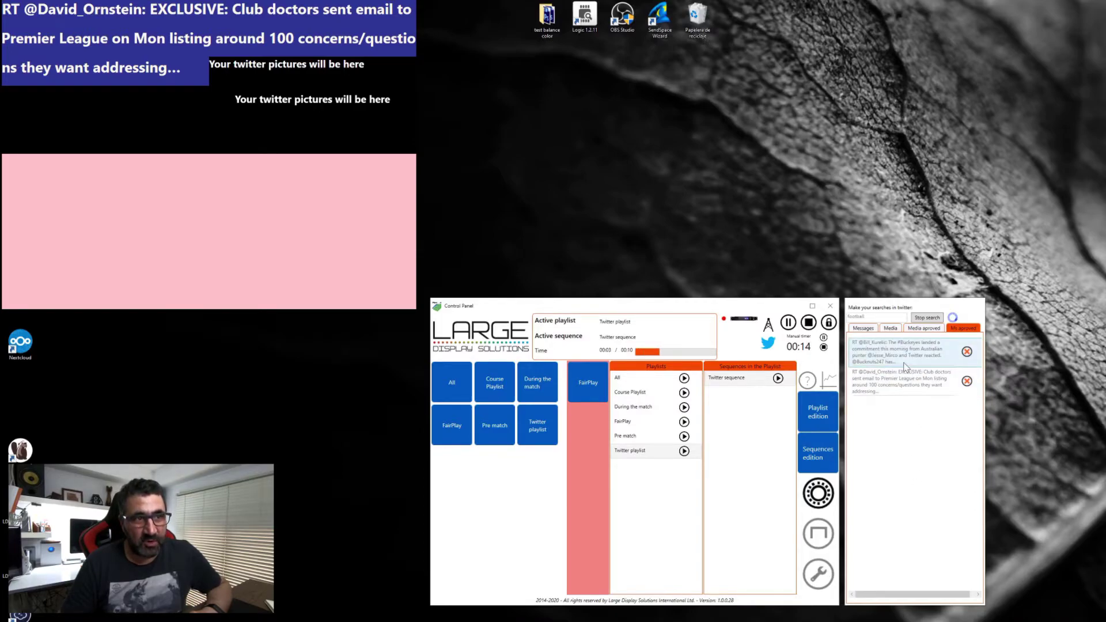
{"action": "left_click", "coordinate": [867, 329]}
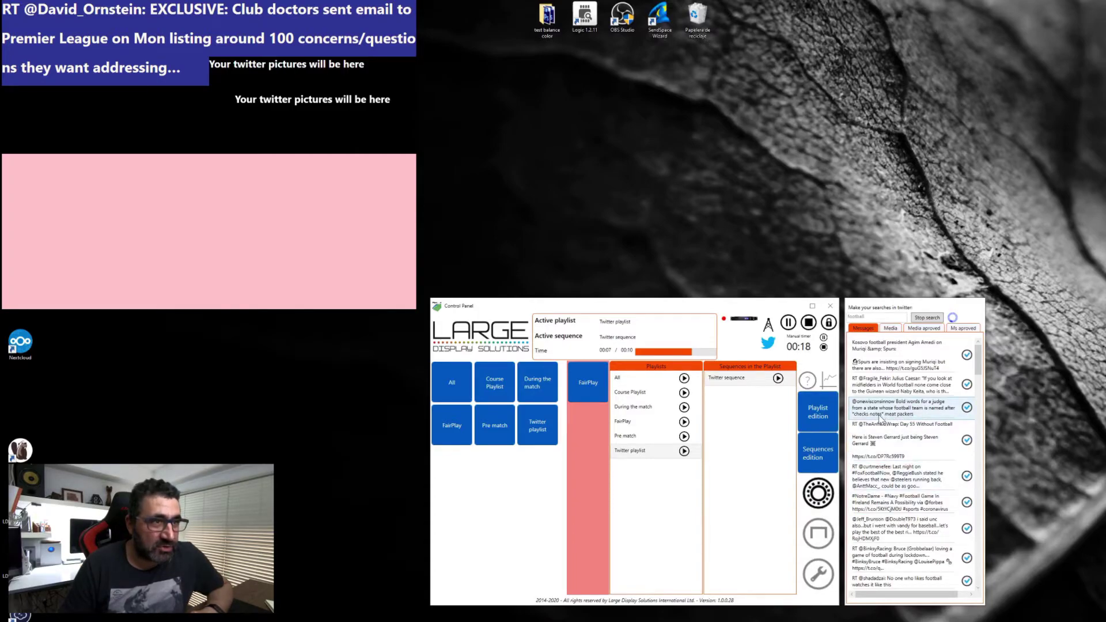
Step: Approve the onewisconsinnow tweet, replay the Twitter sequence, and show the found pictures
{"action": "left_click", "coordinate": [967, 407]}
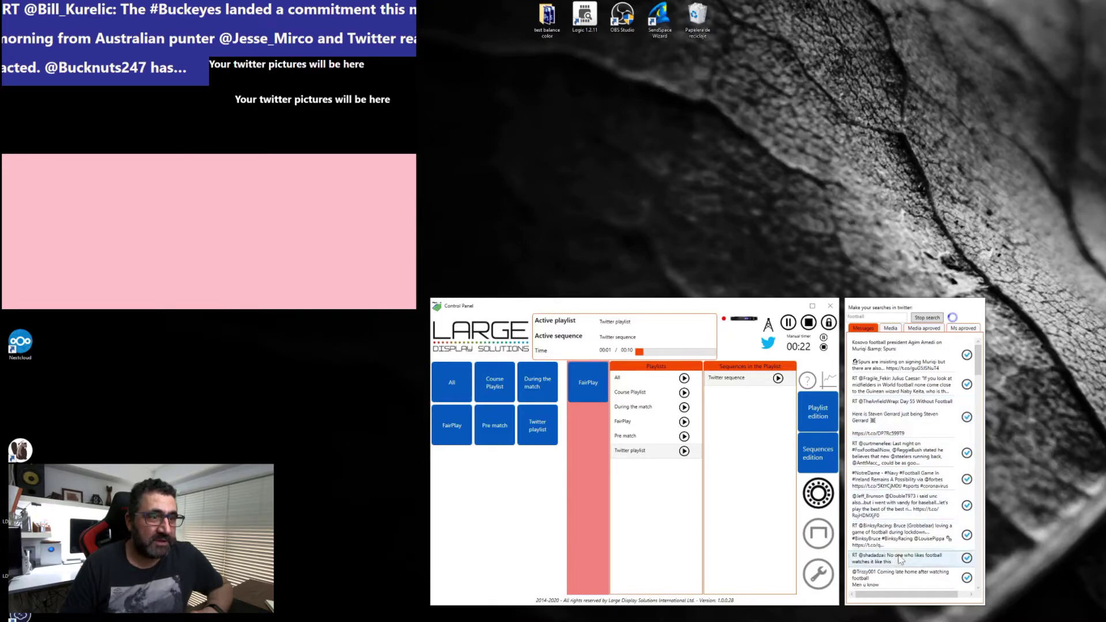
{"action": "left_click", "coordinate": [962, 328]}
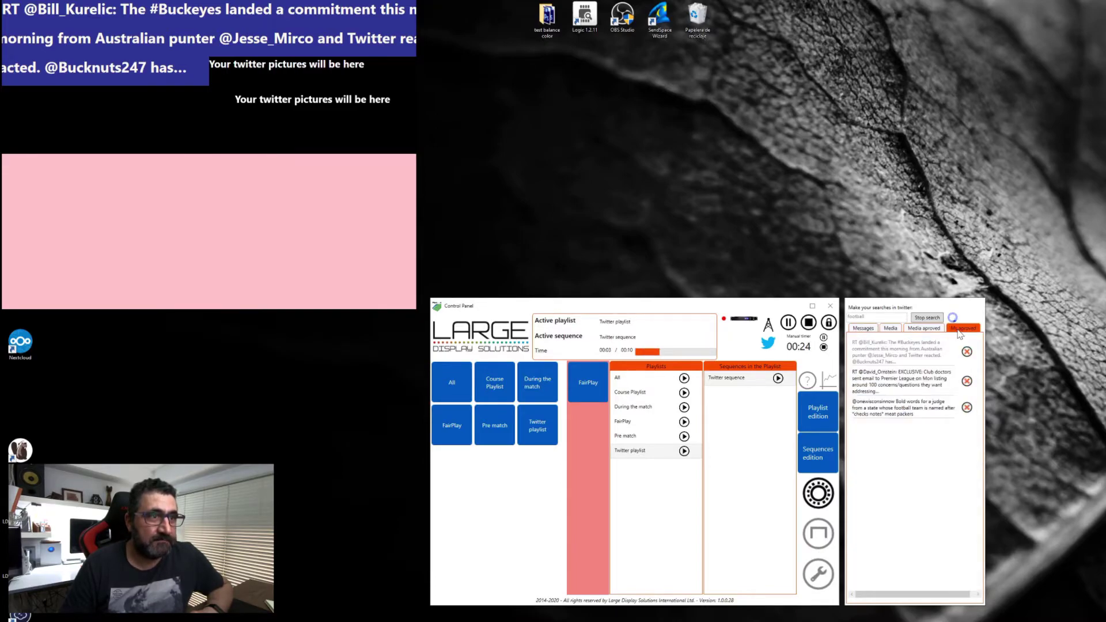
{"action": "left_click", "coordinate": [777, 378]}
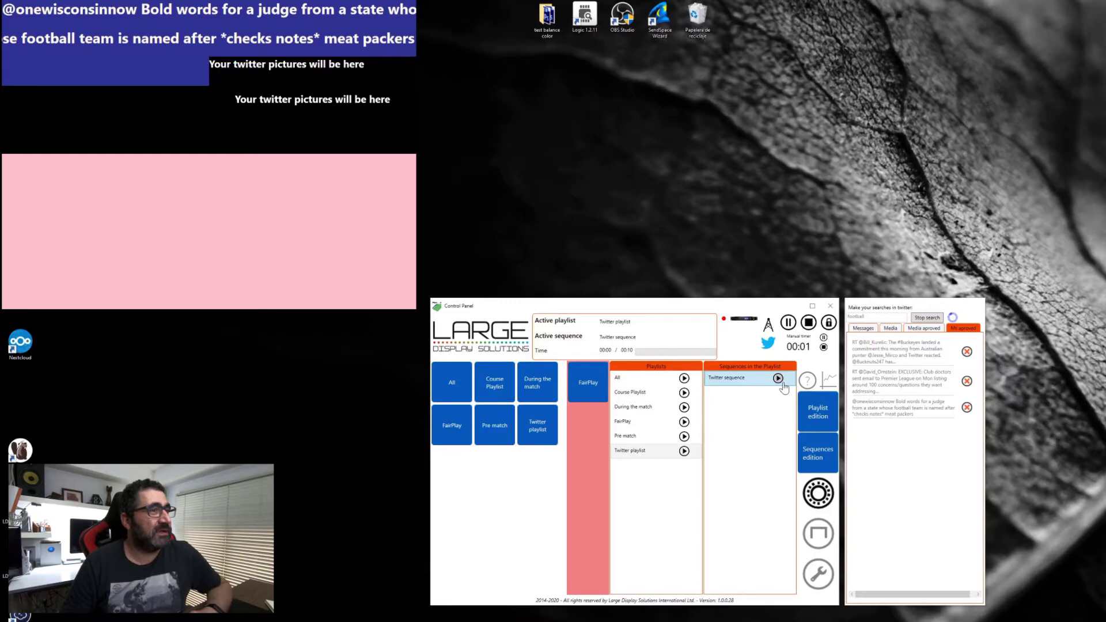
{"action": "left_click", "coordinate": [777, 378]}
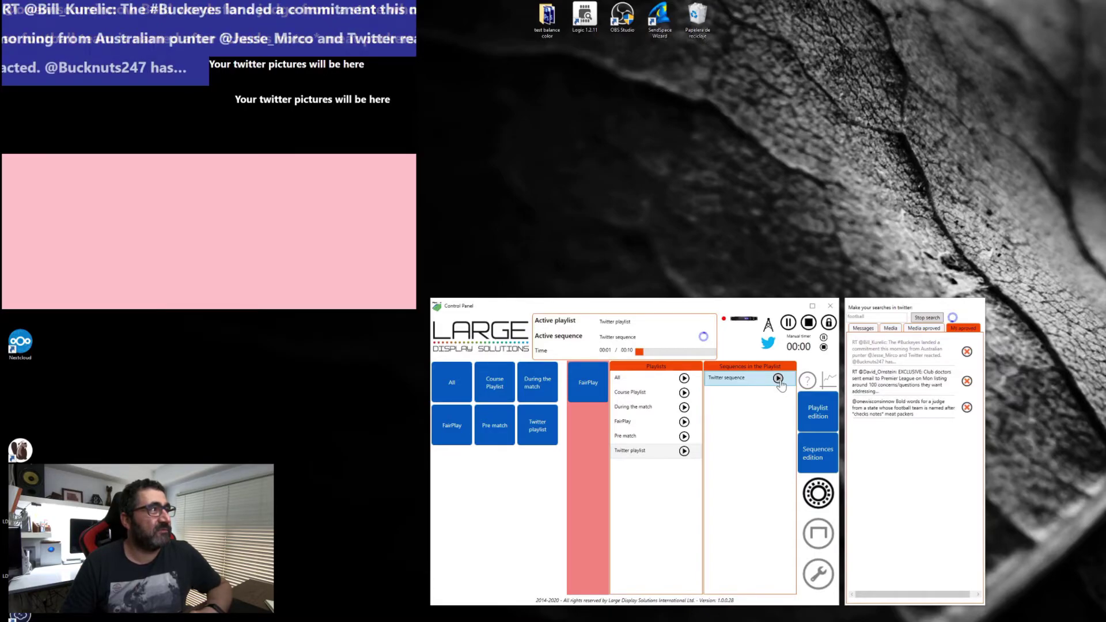
{"action": "left_click", "coordinate": [868, 332]}
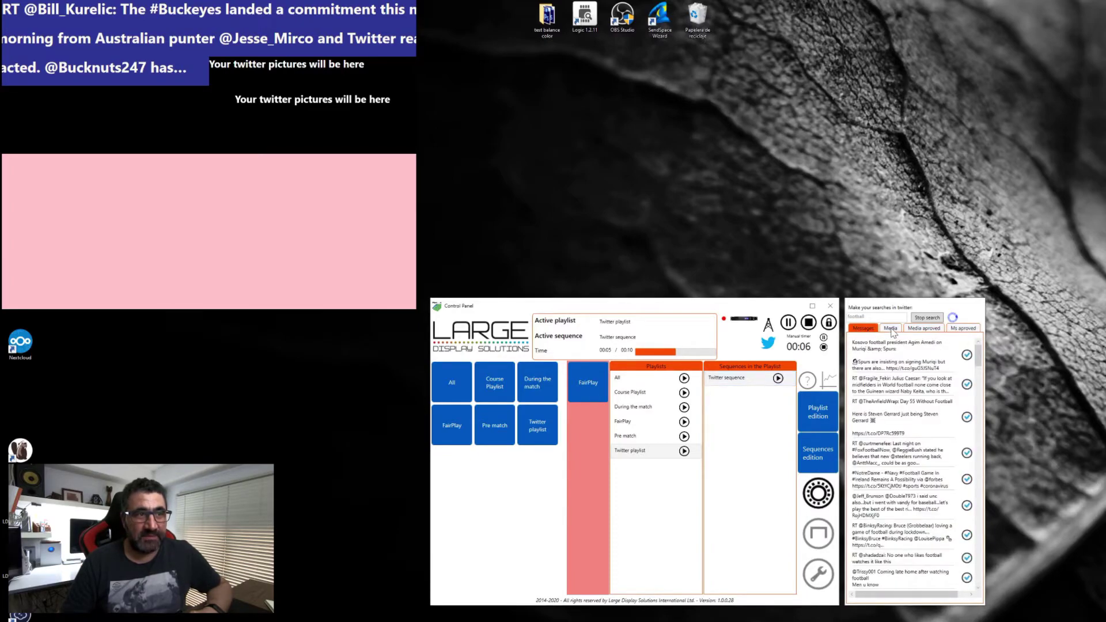
{"action": "left_click", "coordinate": [893, 331]}
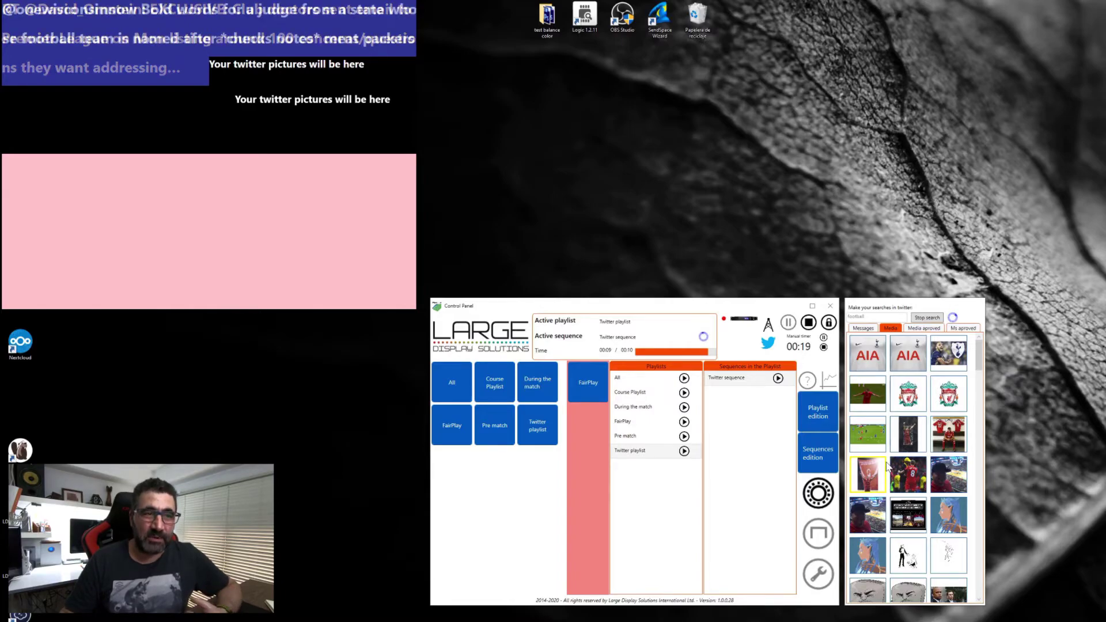
Step: Approve five pictures (Liverpool players, dark football, red flag, green pitch, suited men) and review them
{"action": "left_click", "coordinate": [908, 482]}
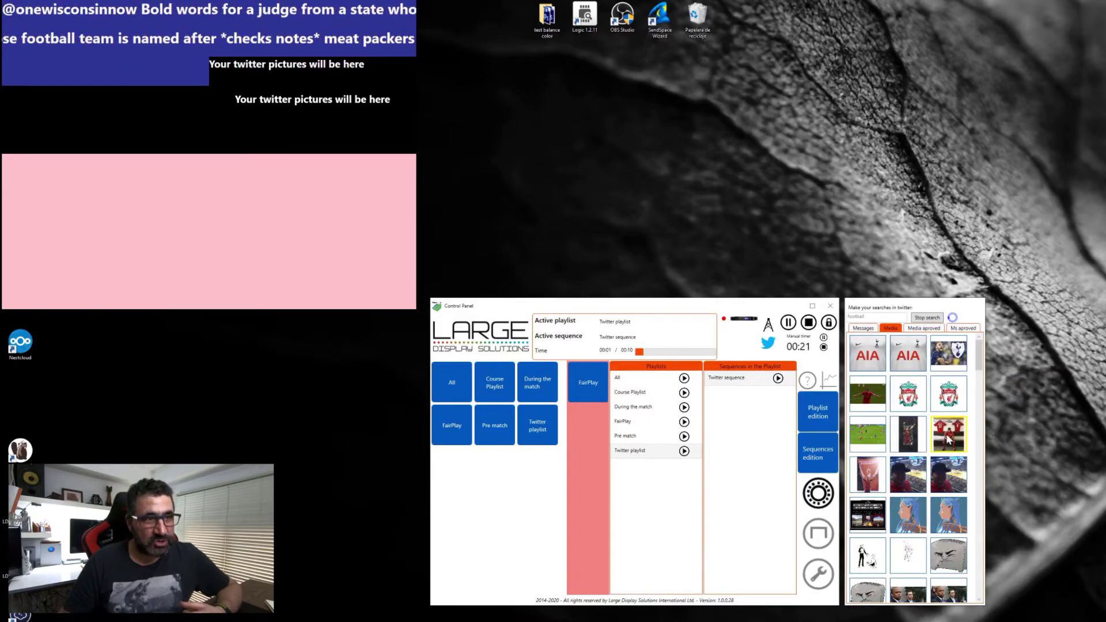
{"action": "left_click", "coordinate": [863, 395]}
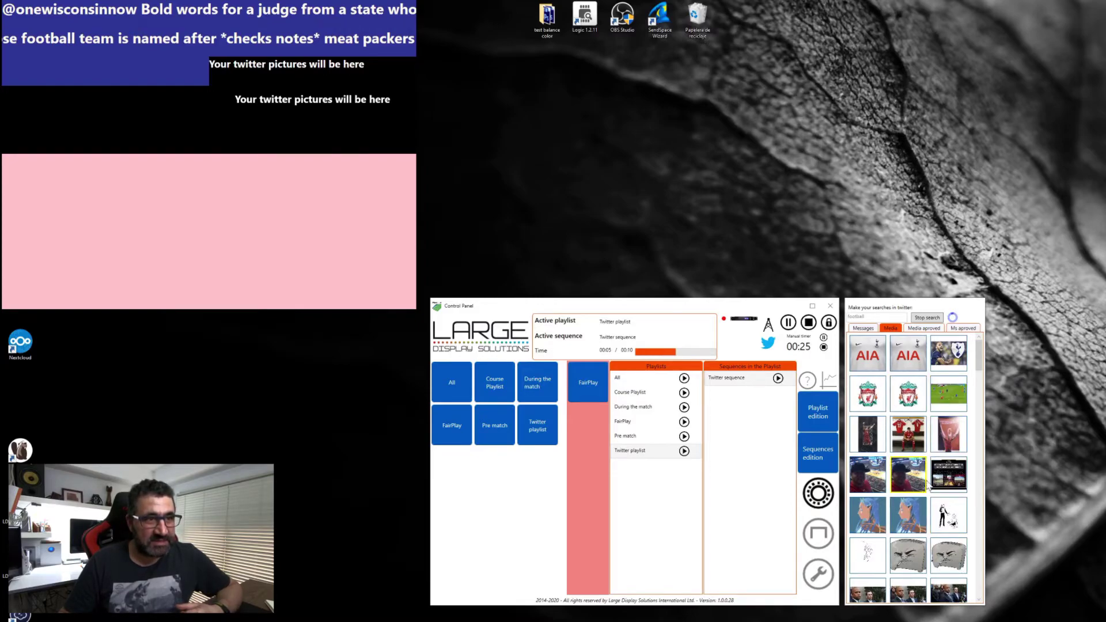
{"action": "left_click", "coordinate": [950, 434]}
{"action": "left_click", "coordinate": [953, 408]}
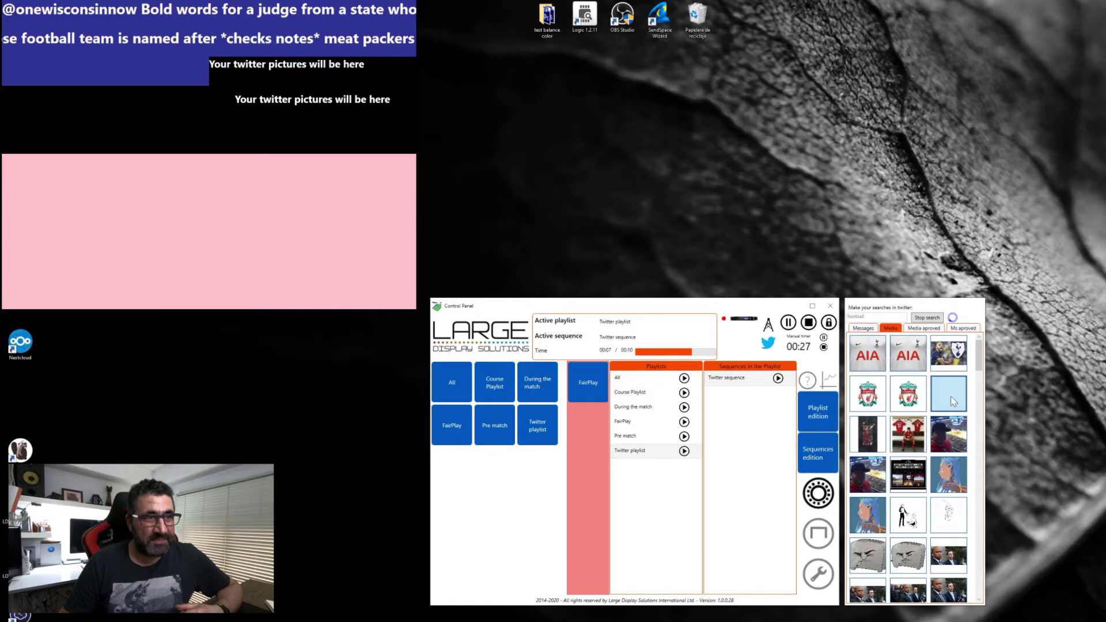
{"action": "scroll", "coordinate": [909, 516], "scroll_direction": "down", "scroll_amount": 1}
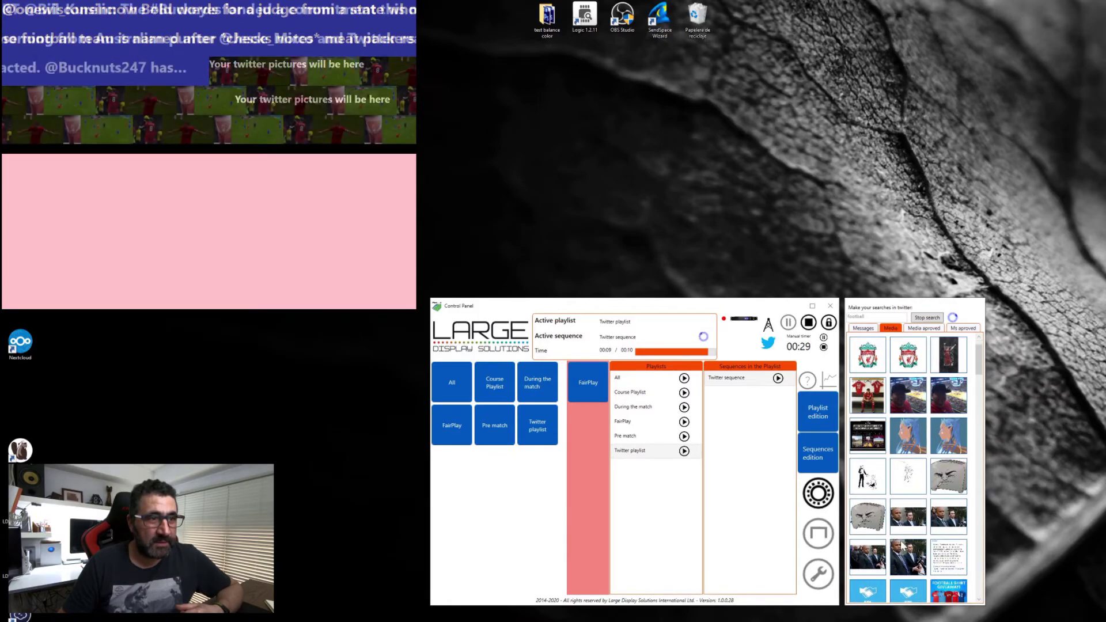
{"action": "left_click", "coordinate": [903, 550]}
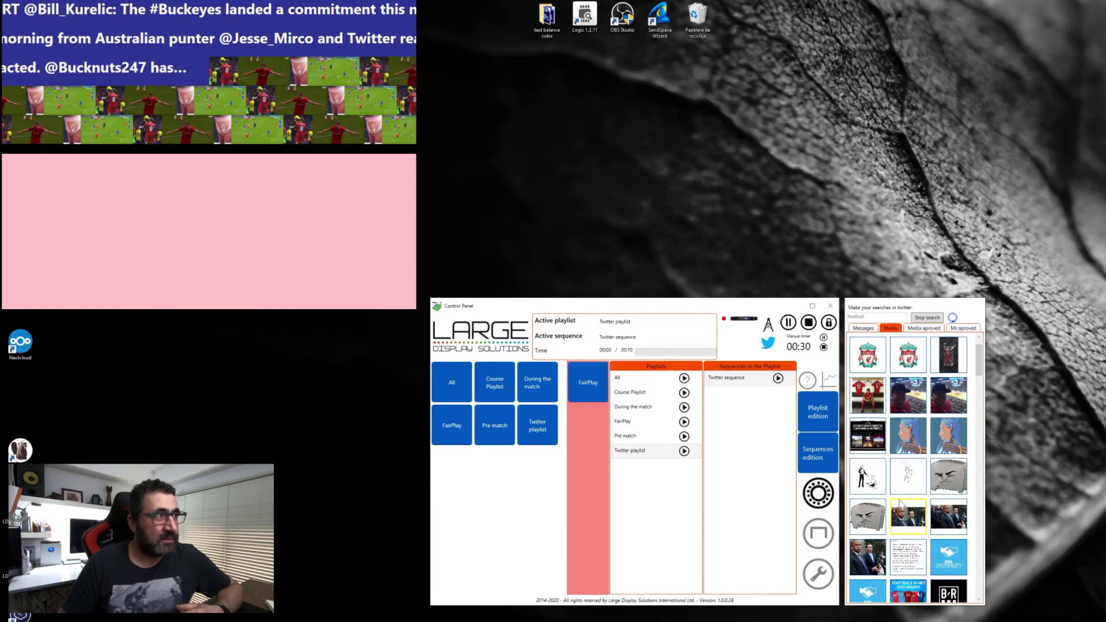
{"action": "left_click", "coordinate": [931, 328]}
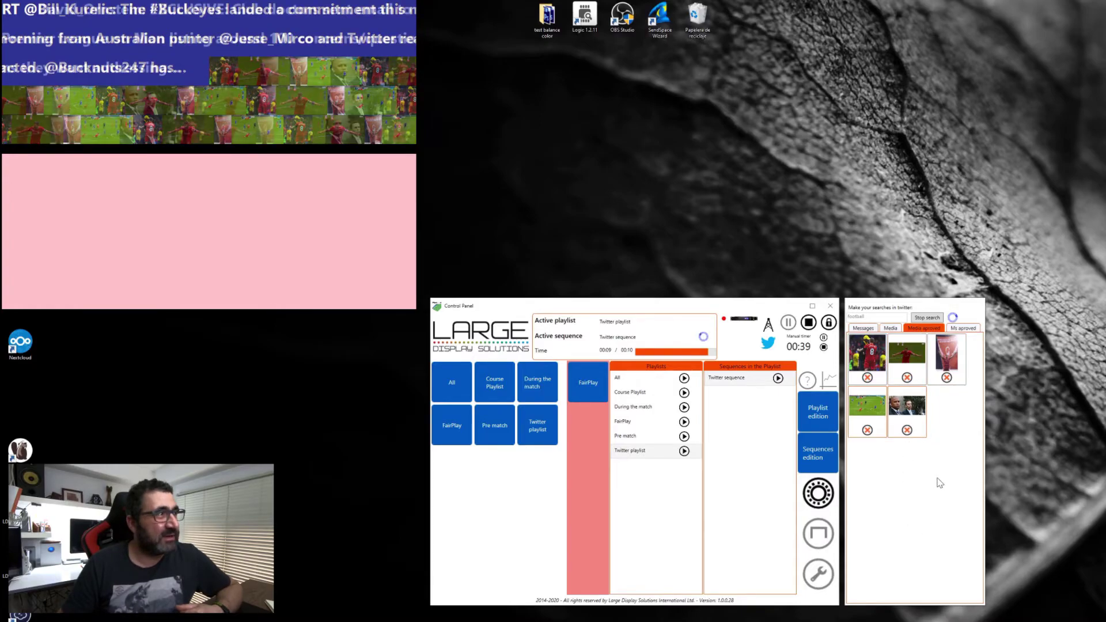
Step: Remove the third approved picture and stop the football Twitter search
{"action": "left_click", "coordinate": [946, 378]}
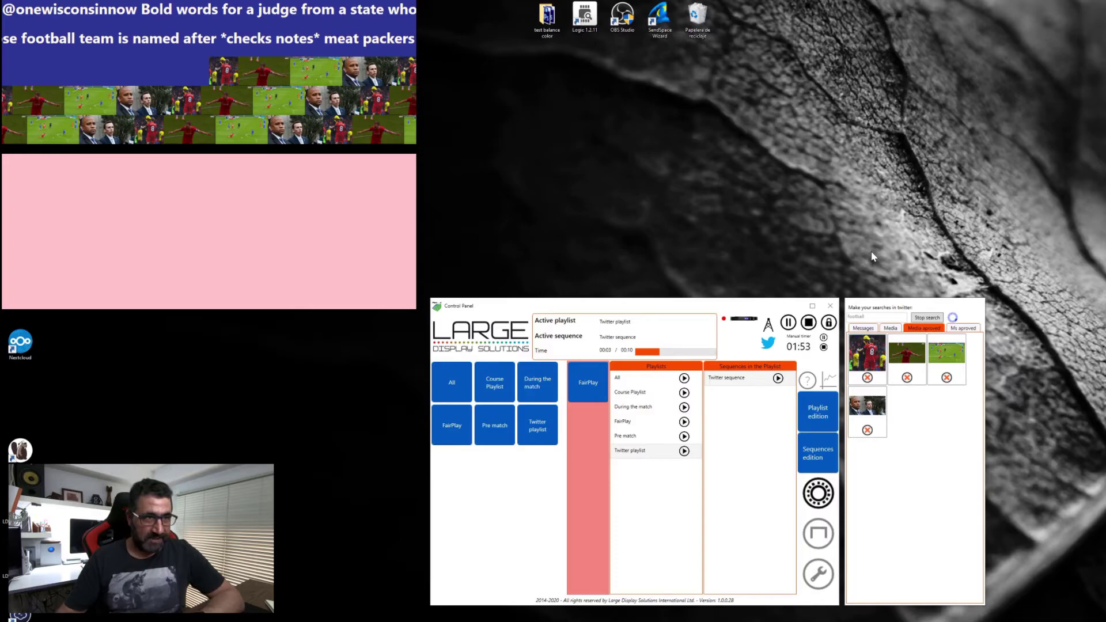
{"action": "left_click", "coordinate": [928, 319]}
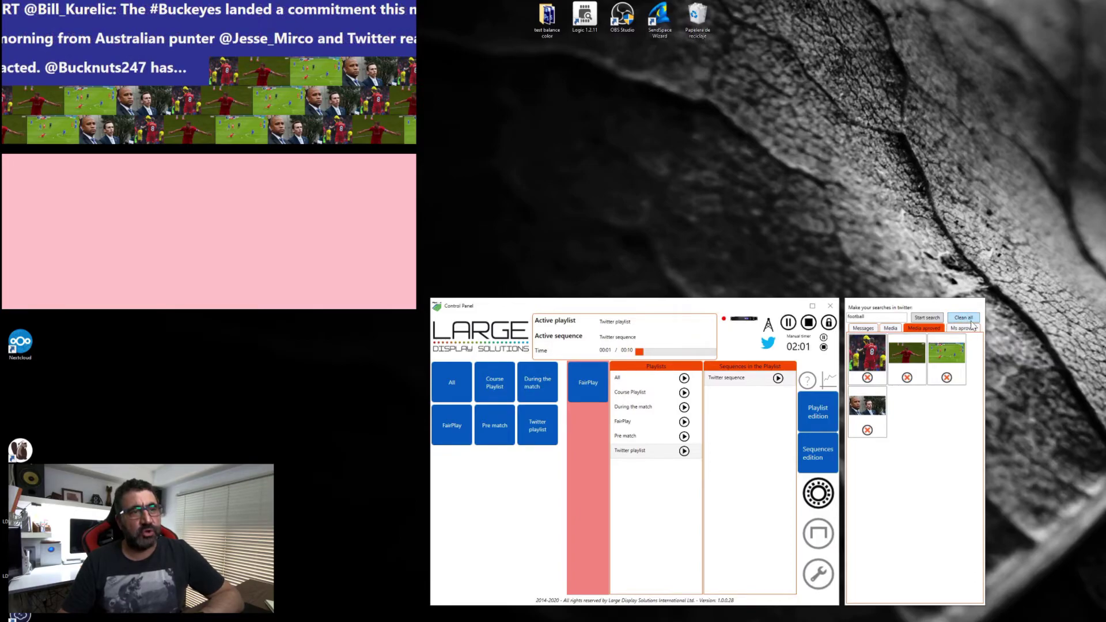
Step: Clean all approved tweets and pictures, confirming with Sí and Aceptar
{"action": "left_click", "coordinate": [964, 319]}
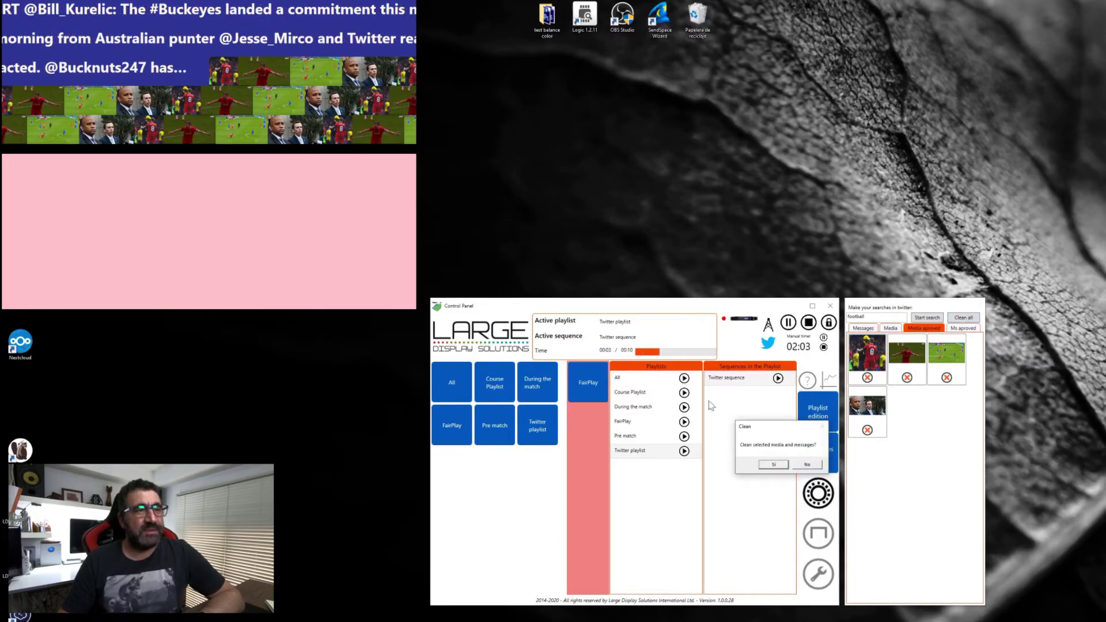
{"action": "left_click", "coordinate": [774, 465]}
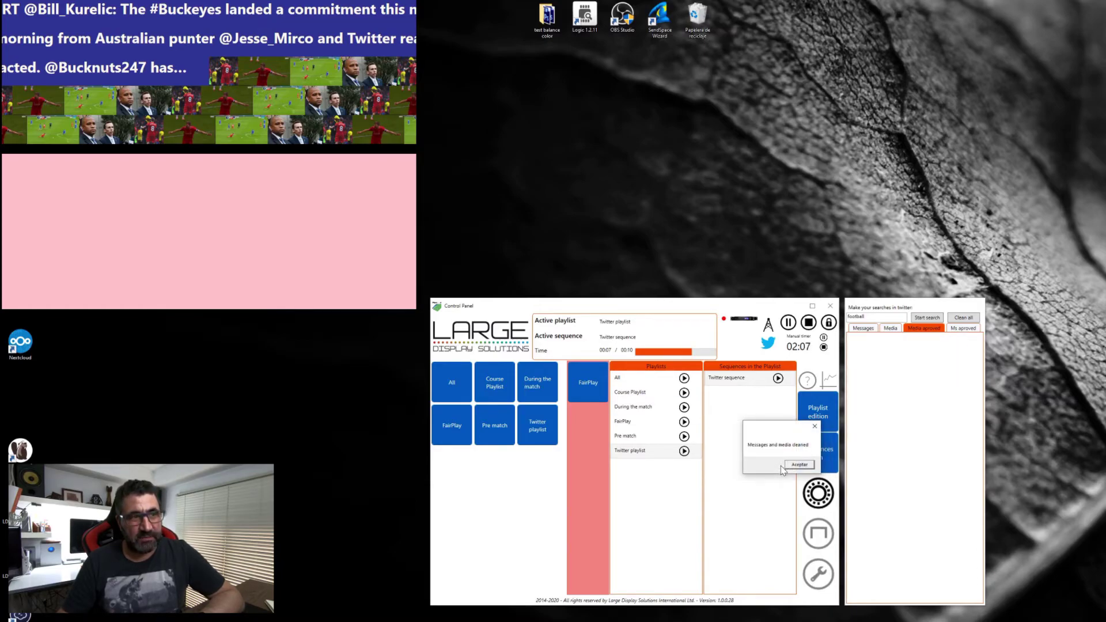
{"action": "left_click", "coordinate": [798, 465]}
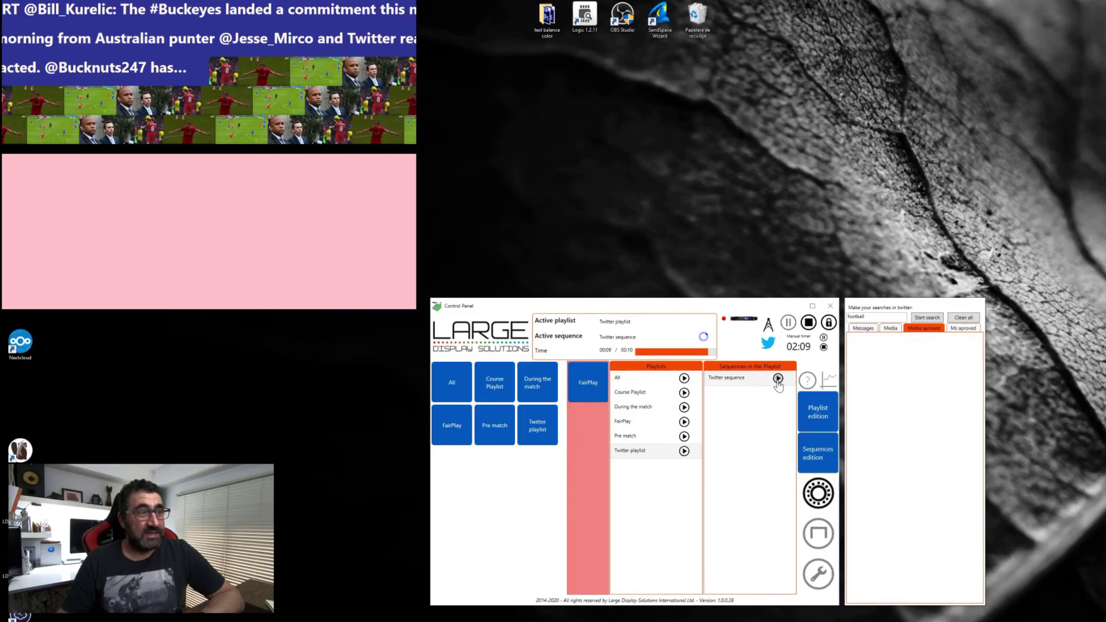